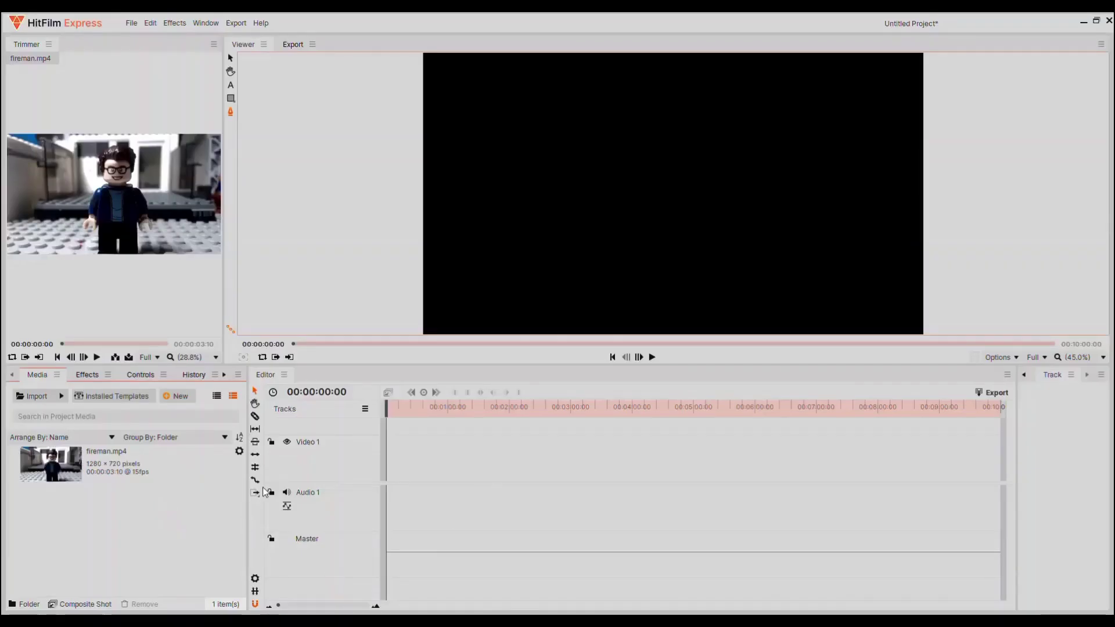
# Create a composite shot from fireman.mp4 with the LEGO figure clip as its only layer.
pyautogui.click(149, 479)
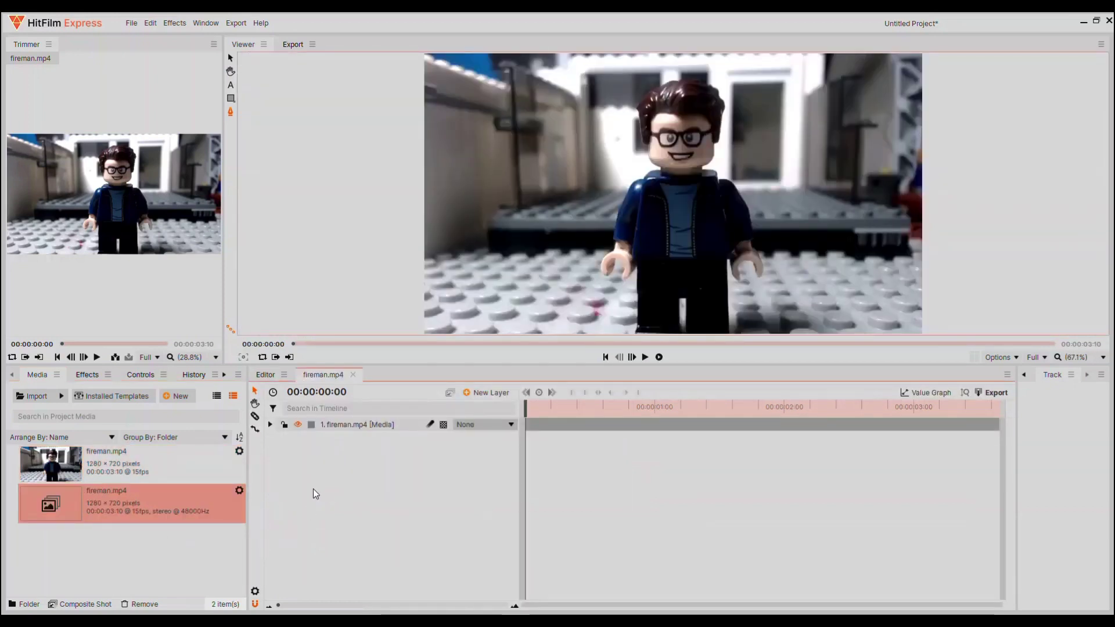
# Add the Human Torch plane above the fireman.mp4 video and expand its properties.
pyautogui.click(372, 427)
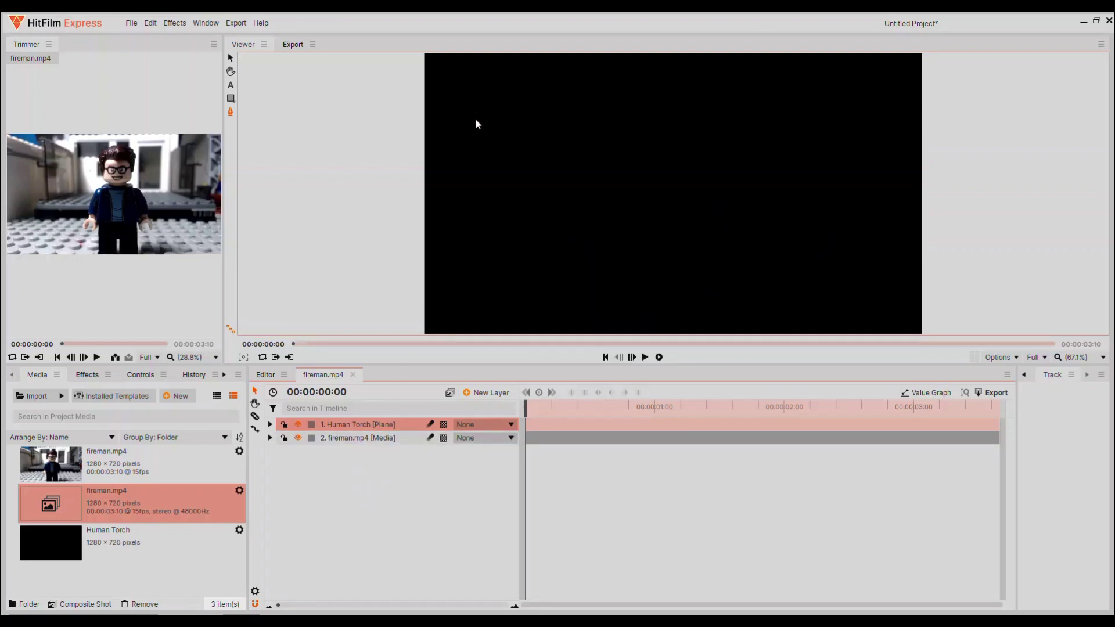
pyautogui.click(270, 424)
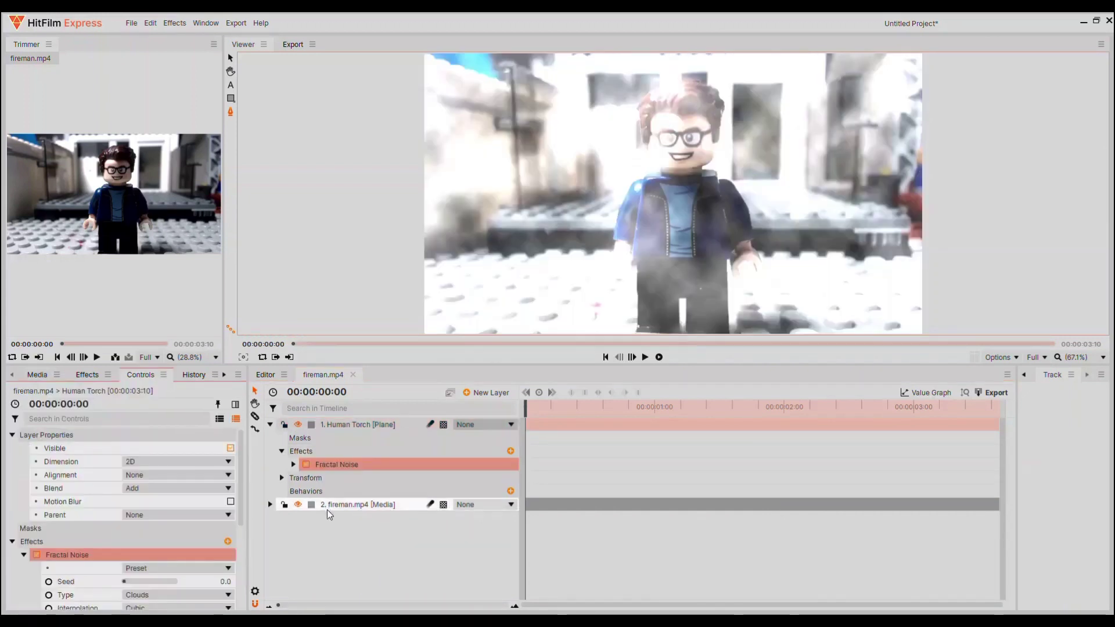
# Set the Human Torch layer's Fractal Noise preset to Solar.
pyautogui.click(294, 465)
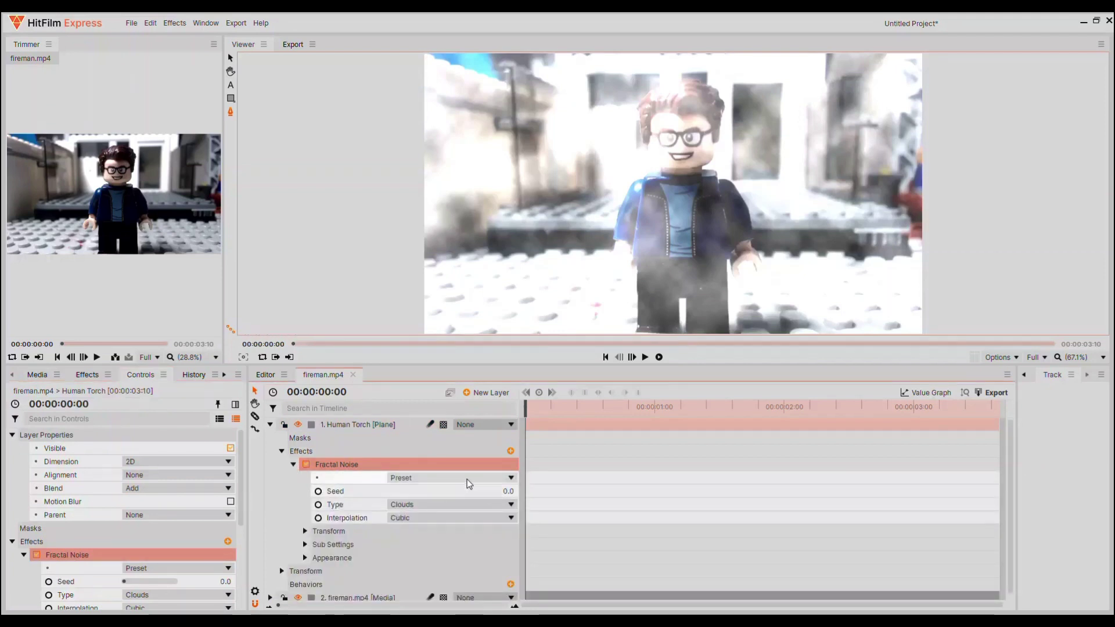
pyautogui.click(450, 478)
pyautogui.click(416, 487)
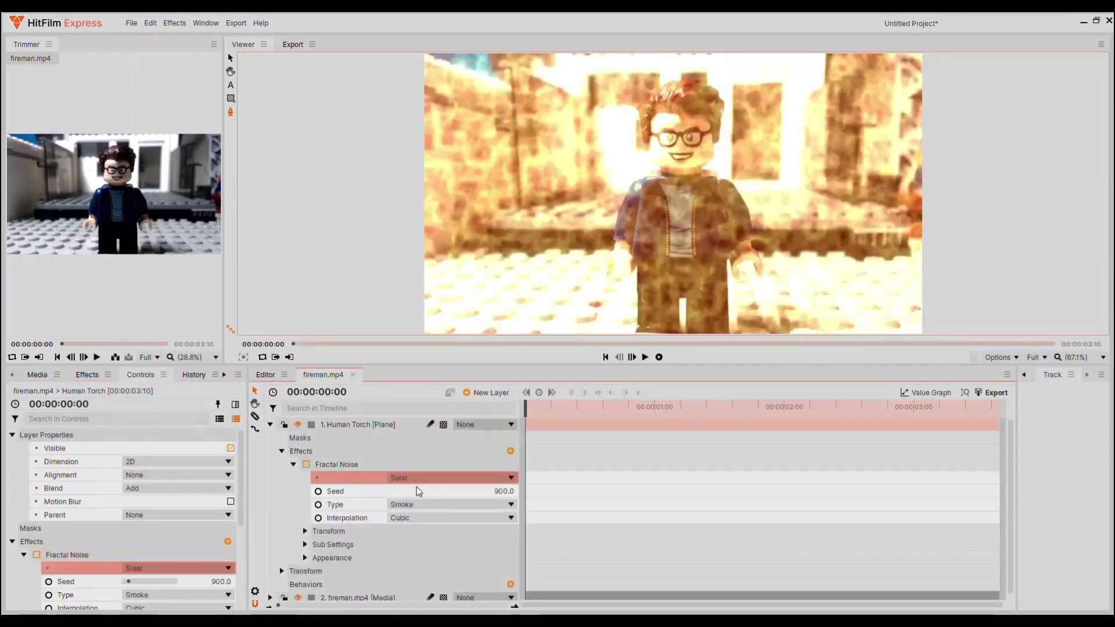
# Reselect the Human Torch layer and bring up its masks group.
pyautogui.click(270, 424)
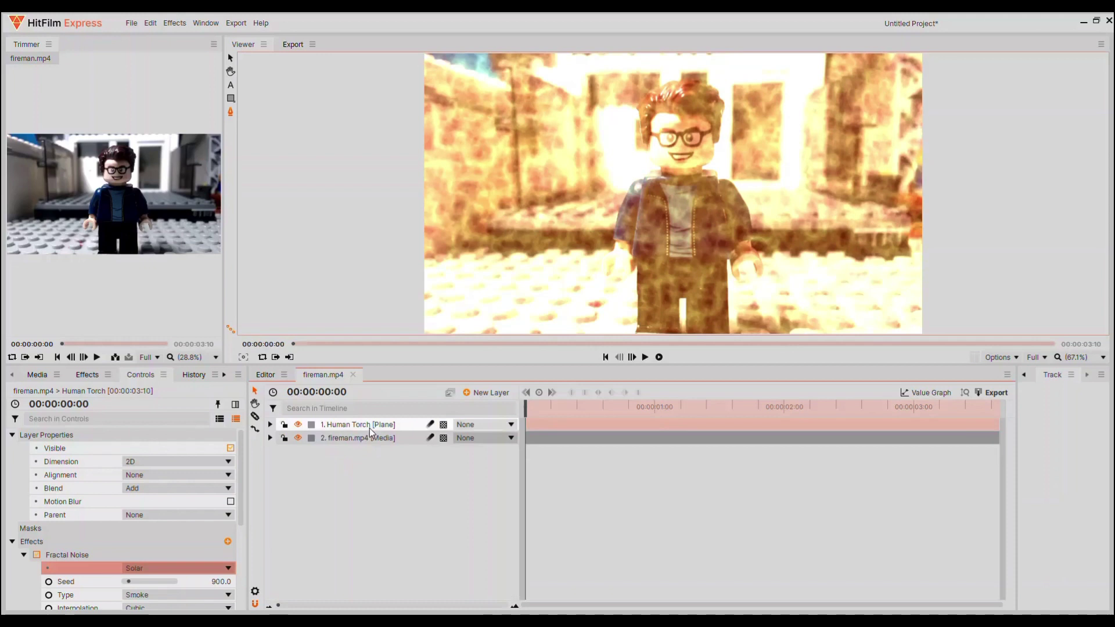
pyautogui.click(369, 428)
pyautogui.click(270, 424)
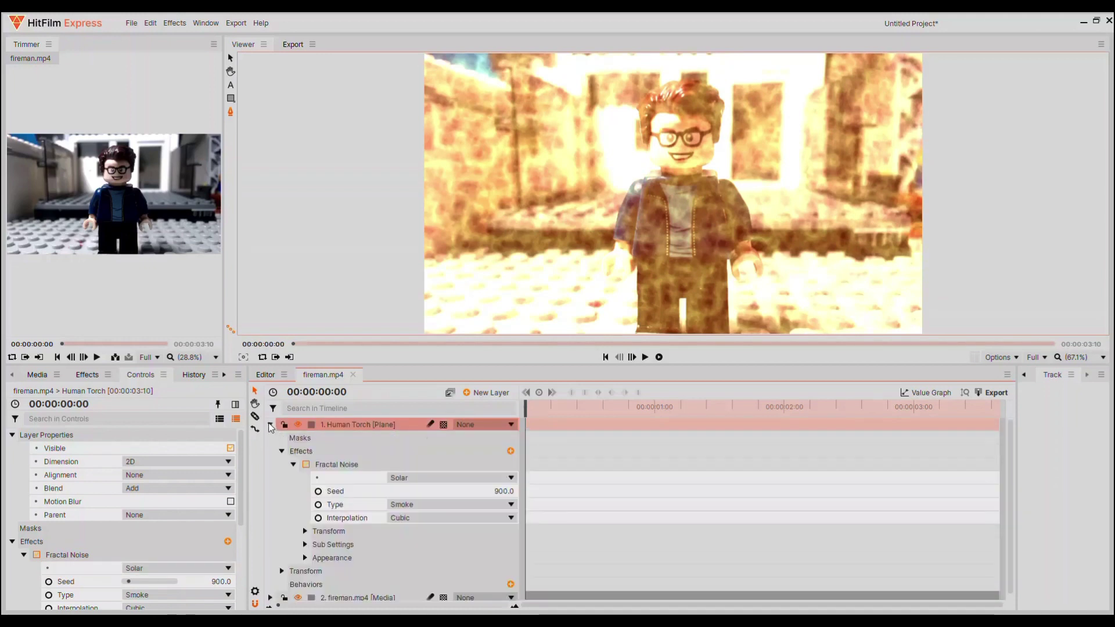
pyautogui.click(316, 436)
pyautogui.click(282, 451)
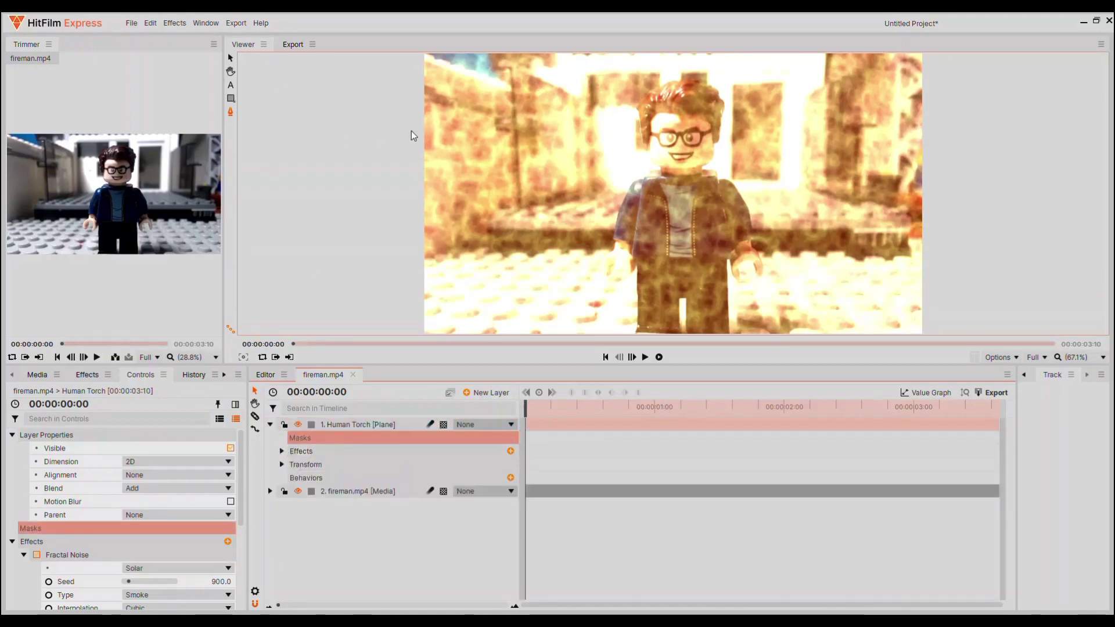
# Hide the Human Torch layer and drag its bar later on the timeline.
pyautogui.click(298, 425)
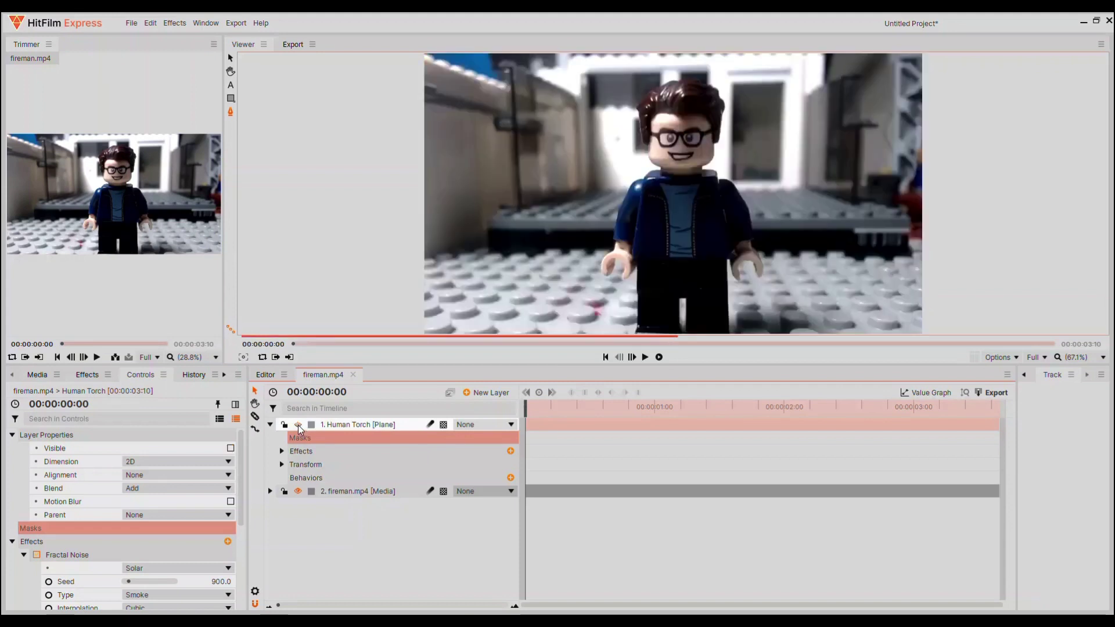
pyautogui.scroll(-1, 697, 110)
pyautogui.scroll(1, 705, 176)
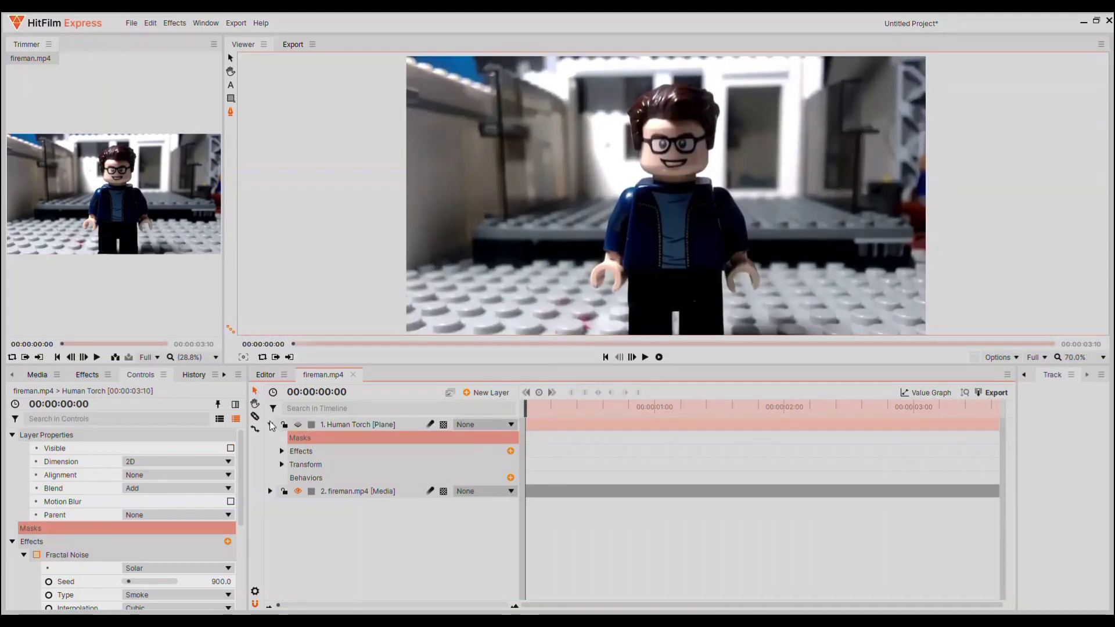
pyautogui.click(271, 424)
pyautogui.moveTo(605, 426); pyautogui.dragTo(746, 429)
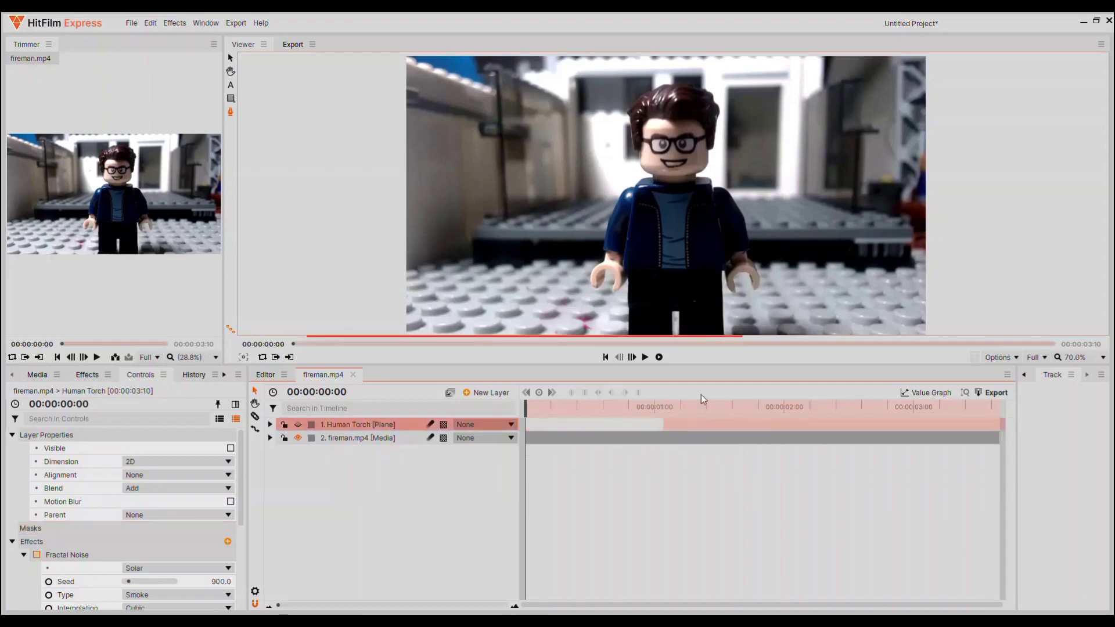
# Zoom the timeline in and step frame by frame to put the playhead at 00:00:01:11.
pyautogui.click(503, 606)
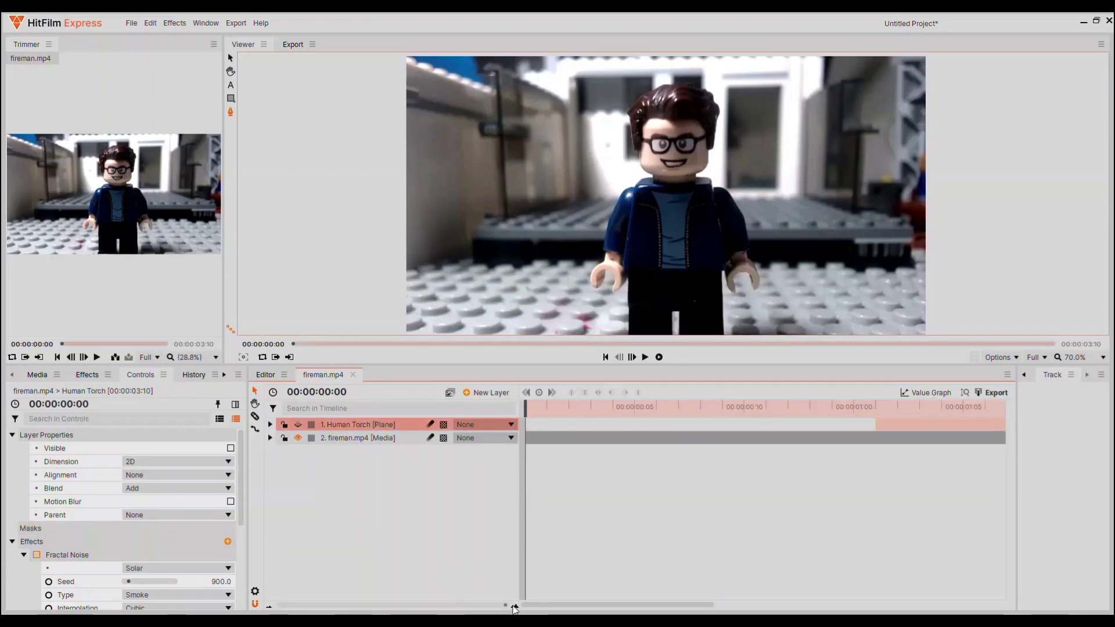
pyautogui.click(632, 357)
pyautogui.click(631, 357)
pyautogui.click(632, 357)
pyautogui.click(632, 357)
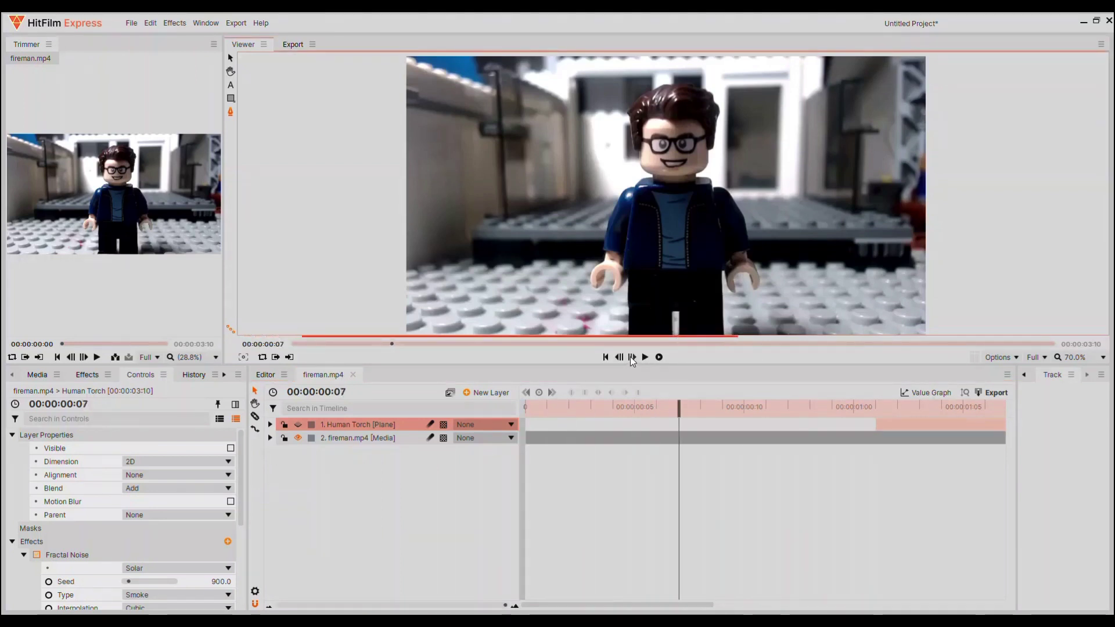
pyautogui.click(631, 357)
pyautogui.click(632, 357)
pyautogui.click(632, 357)
pyautogui.click(632, 357)
pyautogui.click(632, 357)
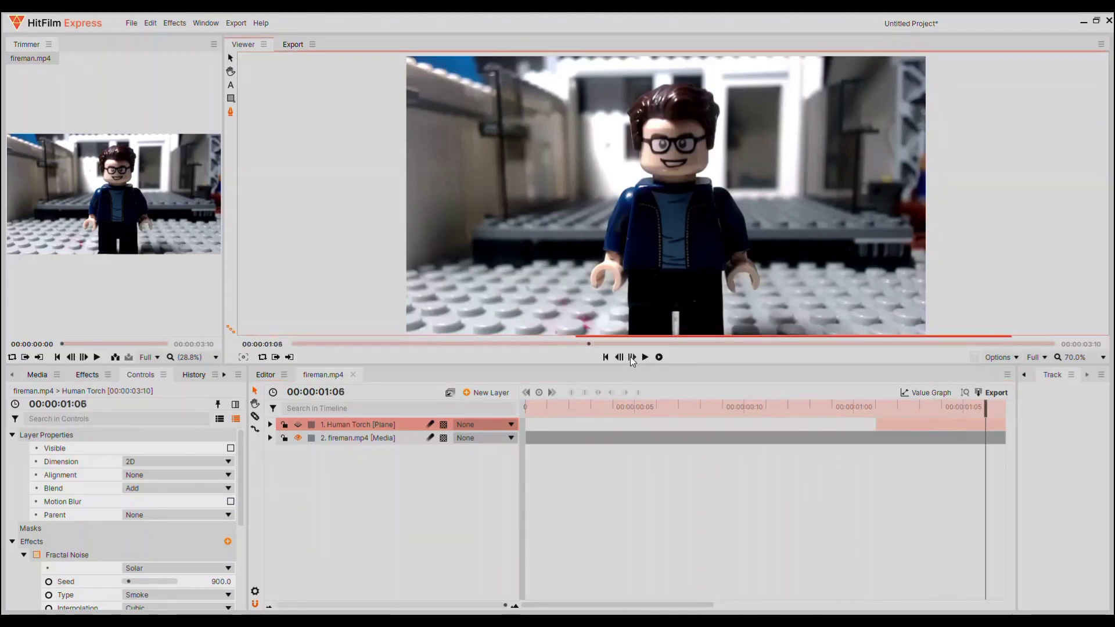
pyautogui.click(632, 357)
pyautogui.click(632, 357)
pyautogui.click(632, 357)
pyautogui.click(632, 357)
pyautogui.click(632, 357)
pyautogui.click(632, 357)
pyautogui.click(632, 357)
pyautogui.click(632, 357)
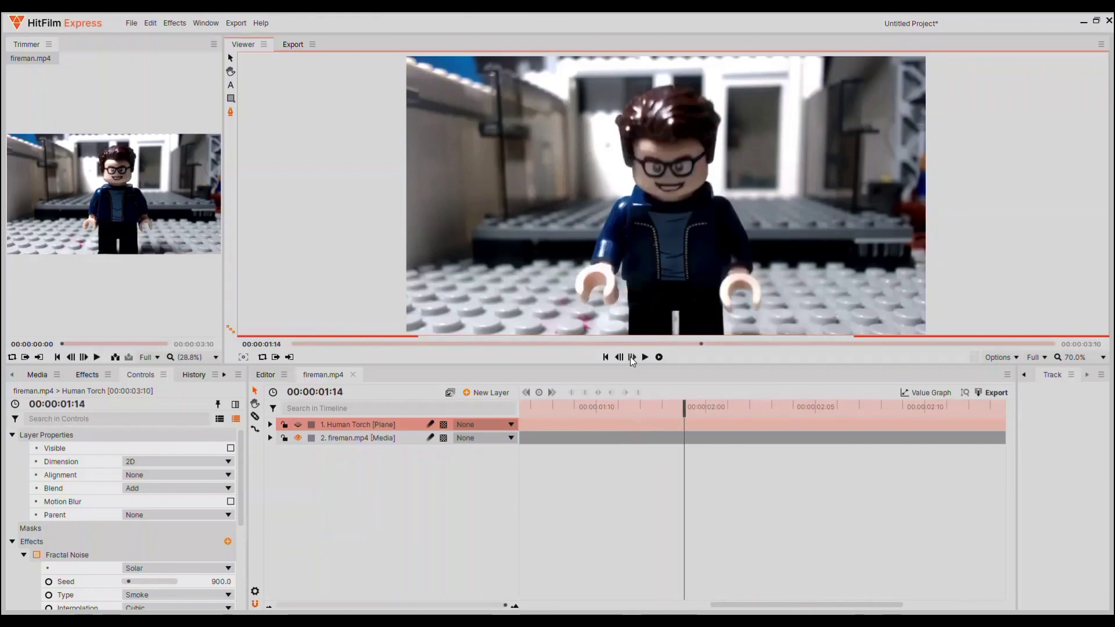
pyautogui.click(632, 357)
pyautogui.click(632, 358)
pyautogui.click(619, 357)
pyautogui.click(619, 357)
pyautogui.click(619, 358)
pyautogui.click(619, 357)
pyautogui.click(619, 358)
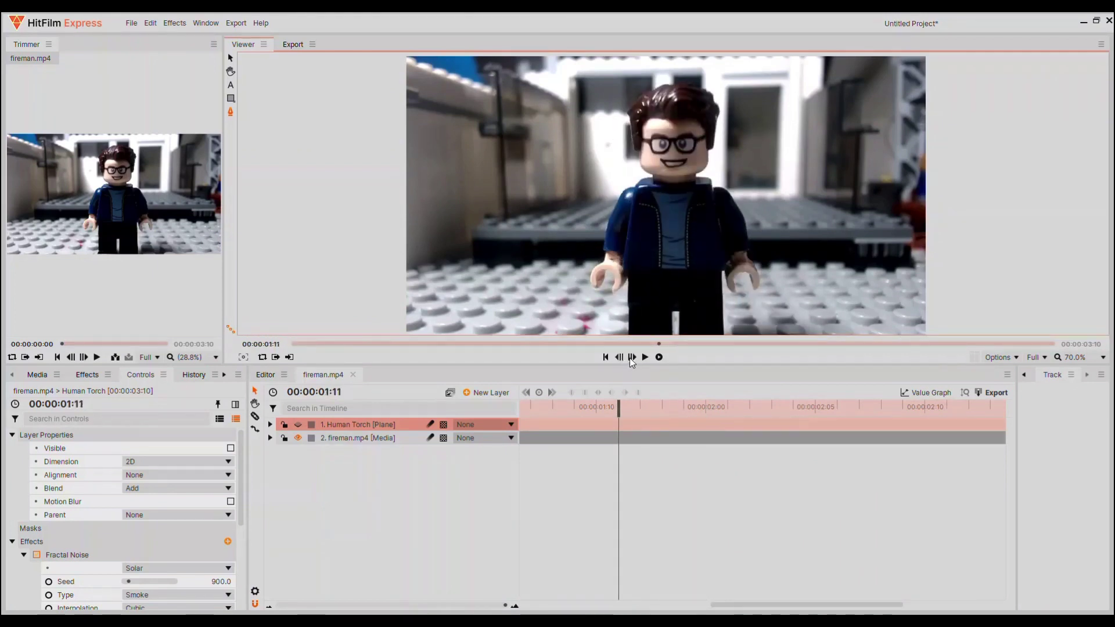
pyautogui.click(632, 422)
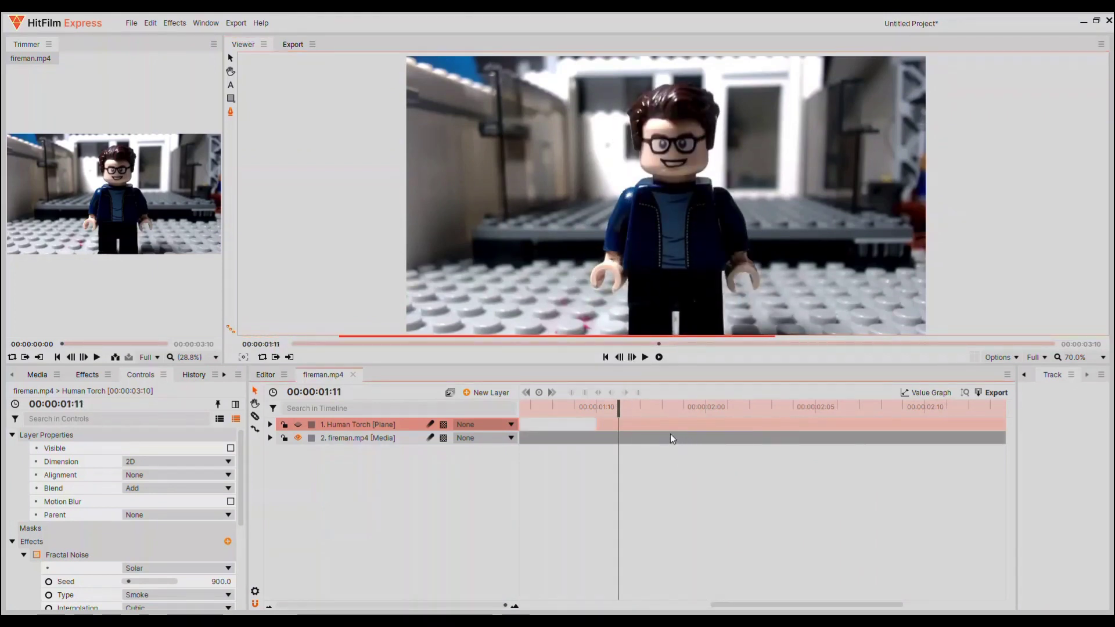
pyautogui.click(619, 358)
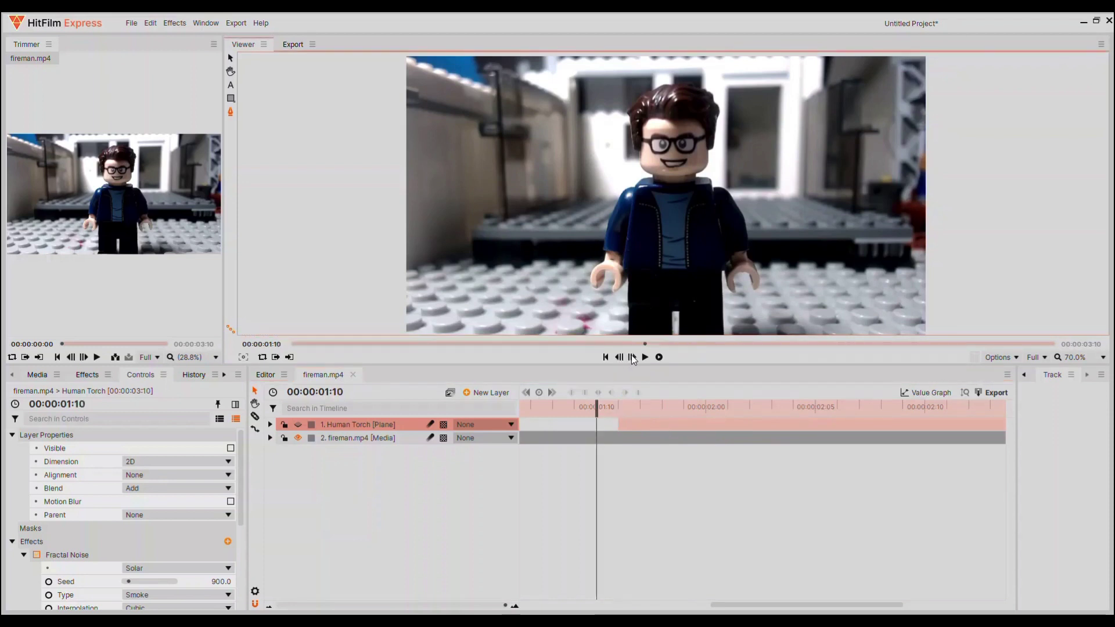
pyautogui.click(632, 357)
pyautogui.click(632, 357)
pyautogui.click(631, 357)
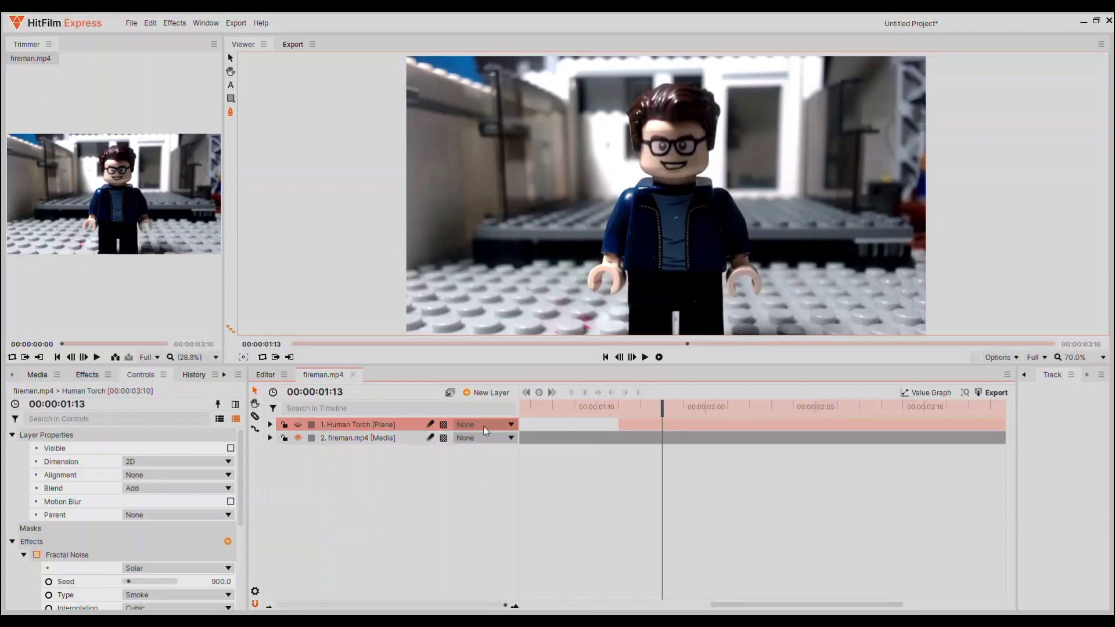
pyautogui.click(619, 357)
pyautogui.click(619, 357)
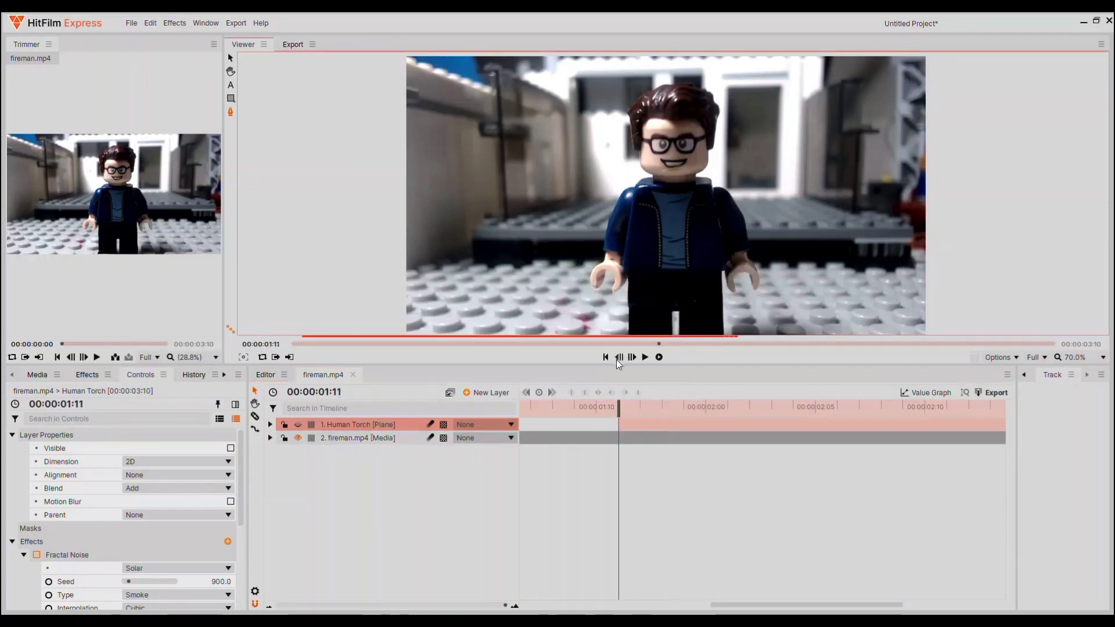
# Draw a three-point mask over the figure's chest on the Human Torch layer.
pyautogui.click(270, 425)
pyautogui.click(323, 439)
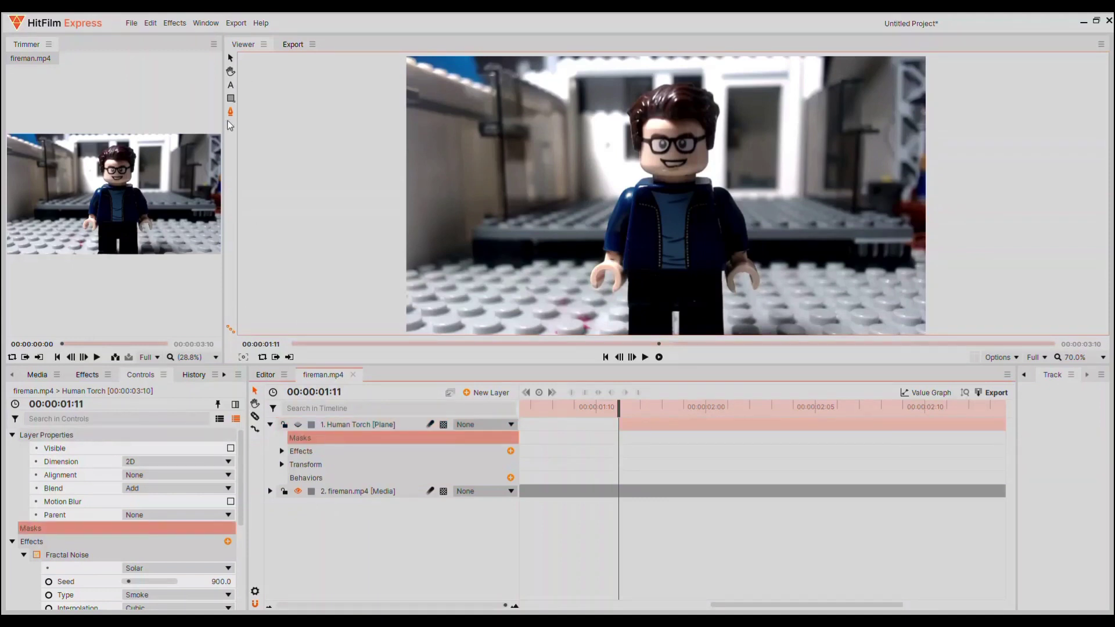
pyautogui.click(671, 222)
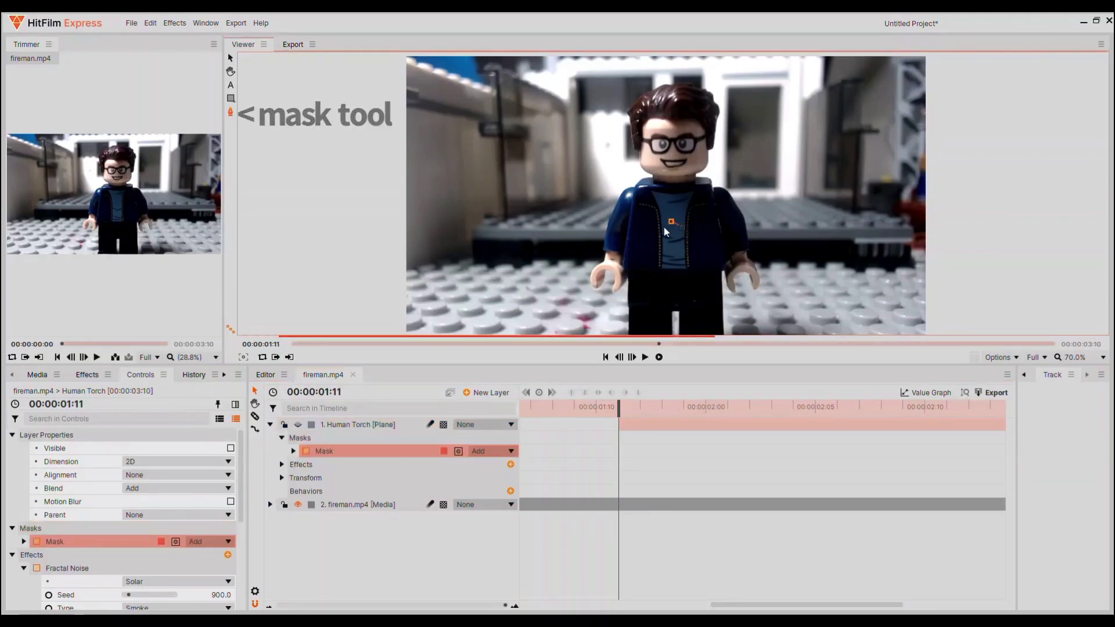
pyautogui.click(679, 237)
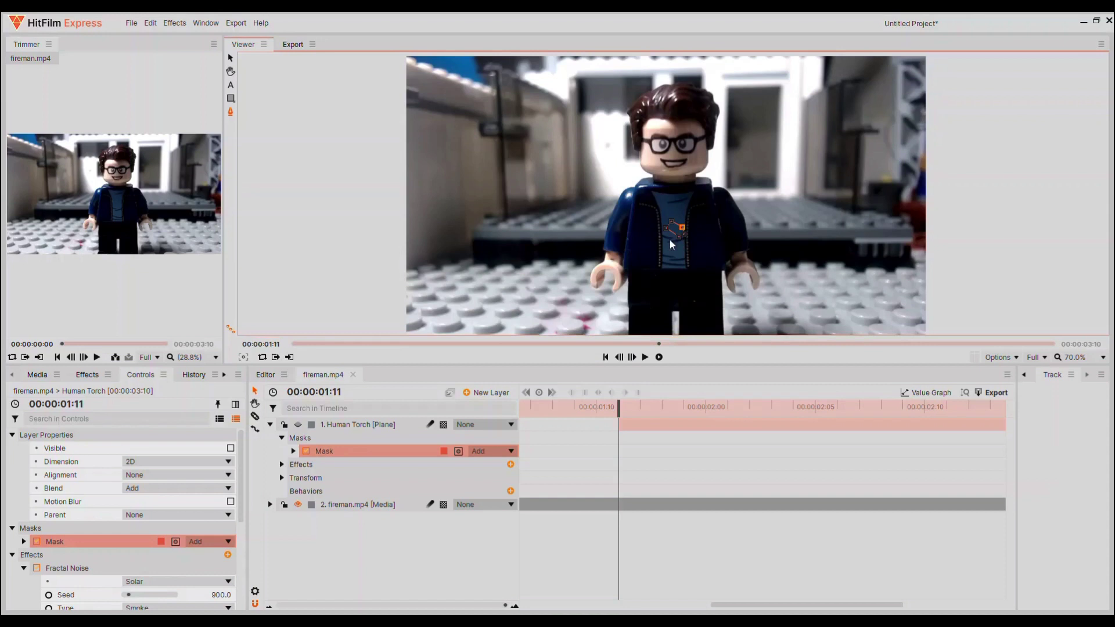
pyautogui.click(669, 237)
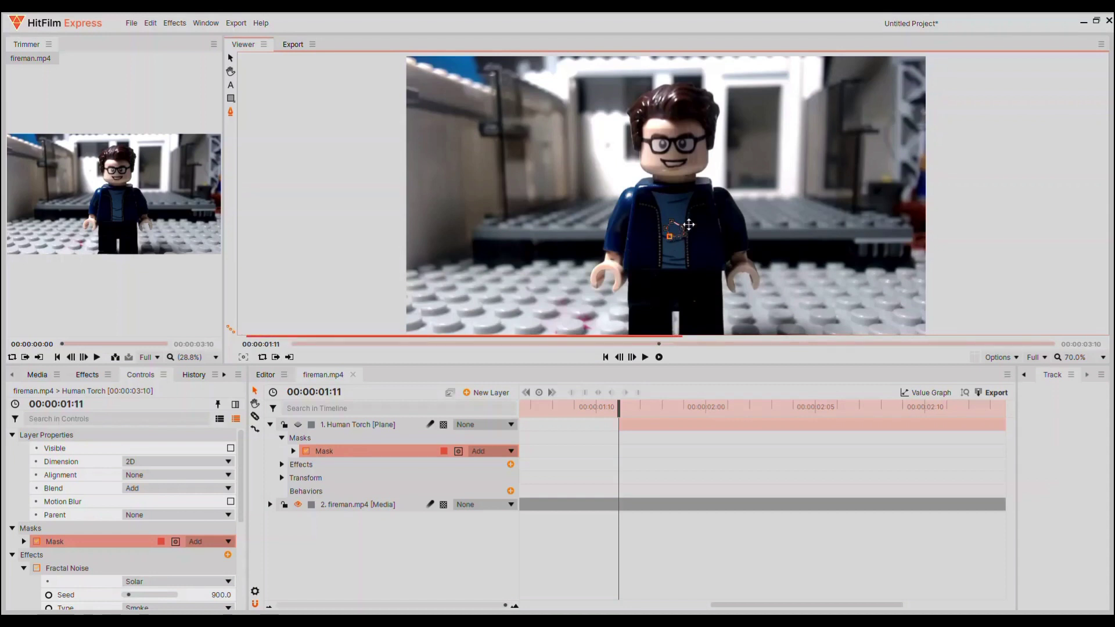
# Make the Human Torch layer visible again and give the mask a 13 px feather.
pyautogui.click(298, 424)
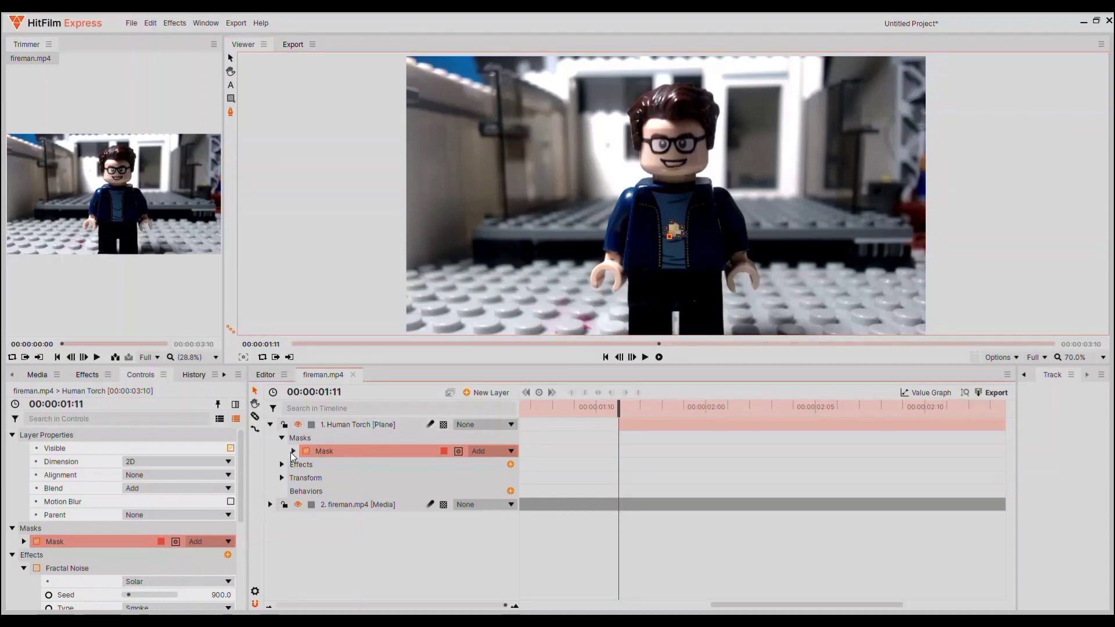
pyautogui.click(293, 451)
pyautogui.click(305, 465)
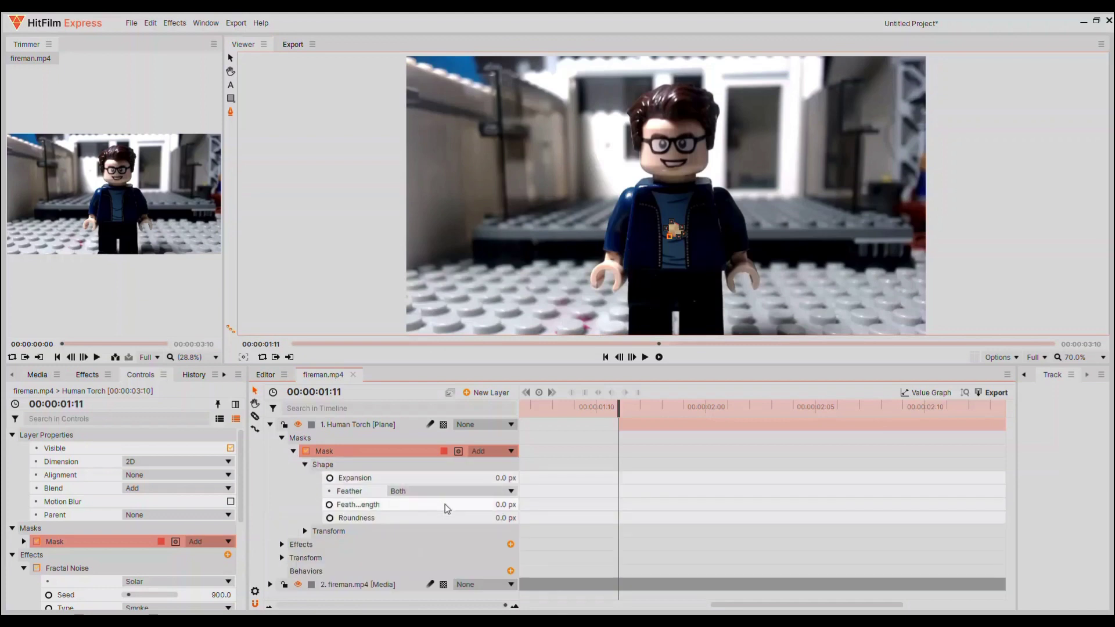
pyautogui.click(500, 505)
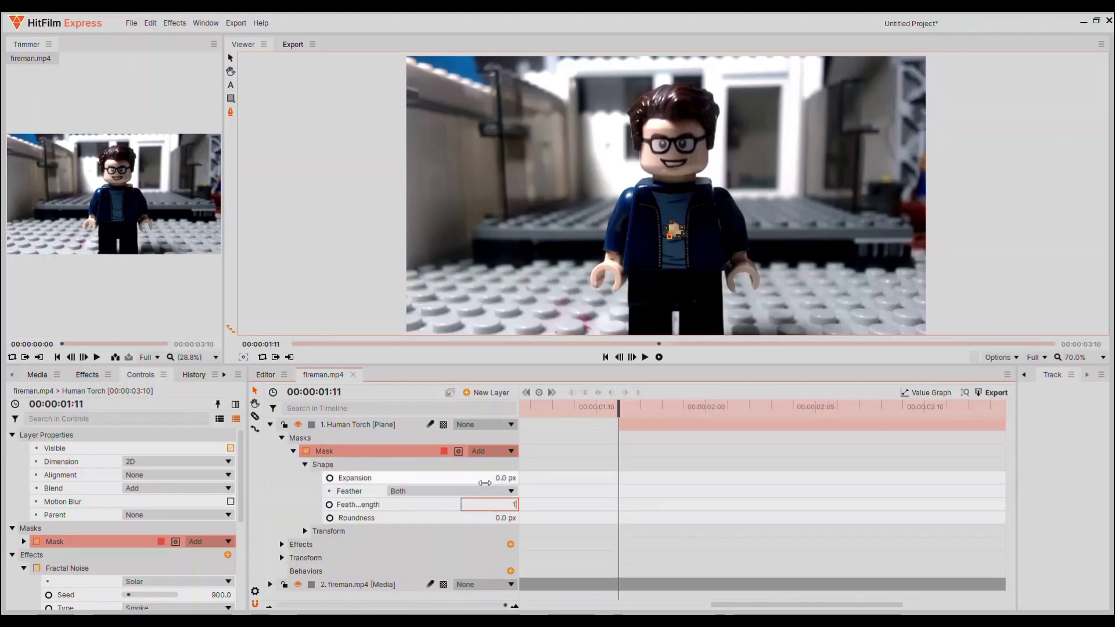
pyautogui.click(297, 502)
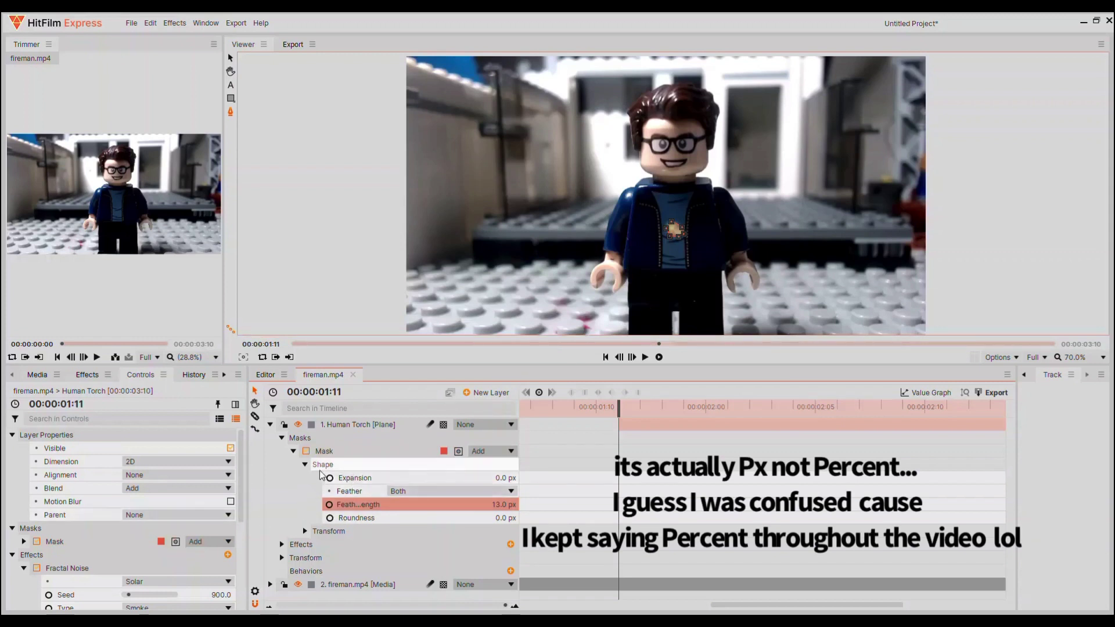
pyautogui.click(283, 495)
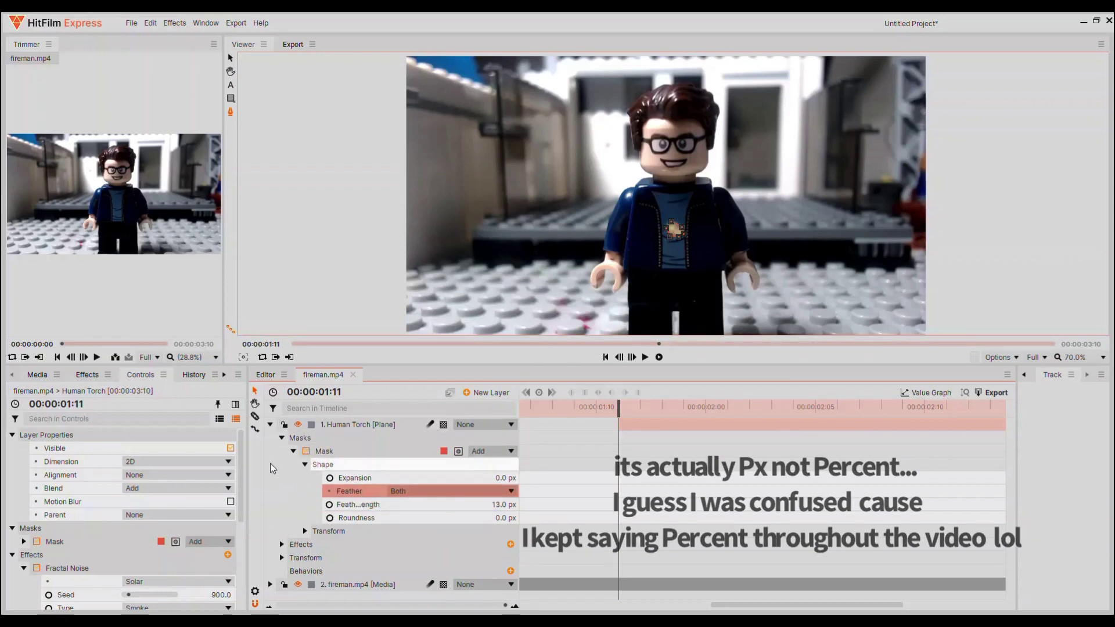
pyautogui.click(289, 468)
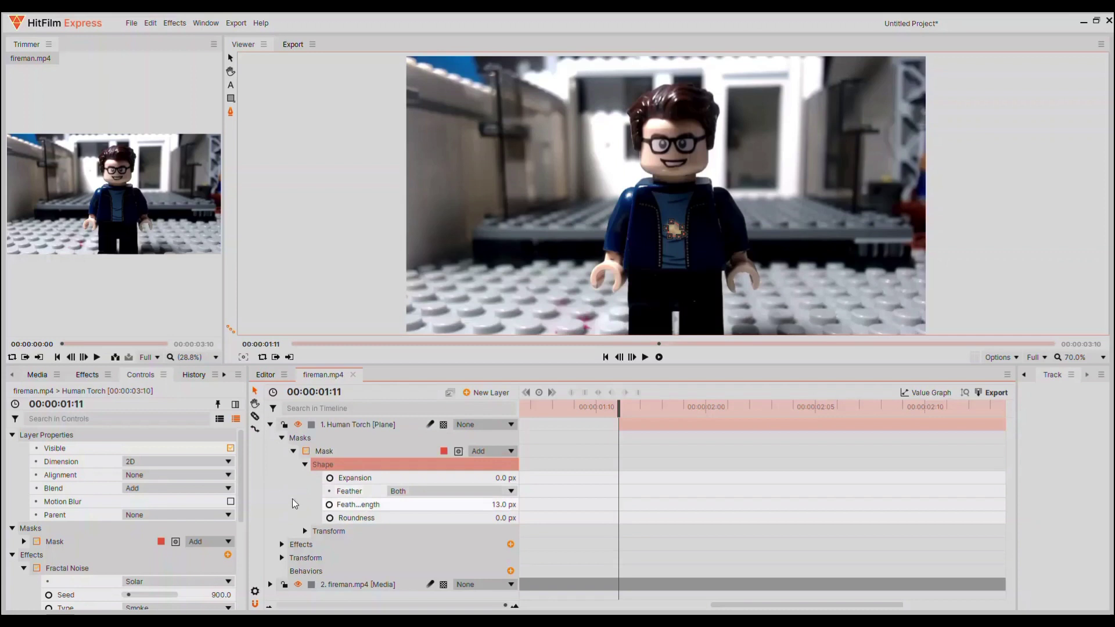
# Add another mask point on the figure's chest, then collapse the layer.
pyautogui.click(344, 571)
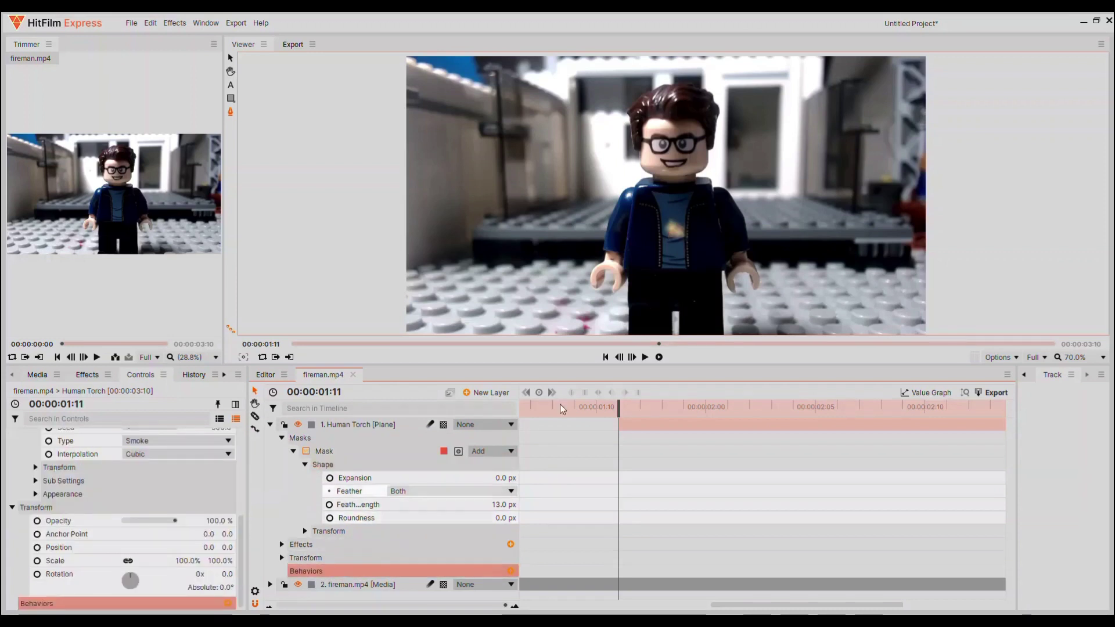
pyautogui.moveTo(668, 228); pyautogui.dragTo(684, 225)
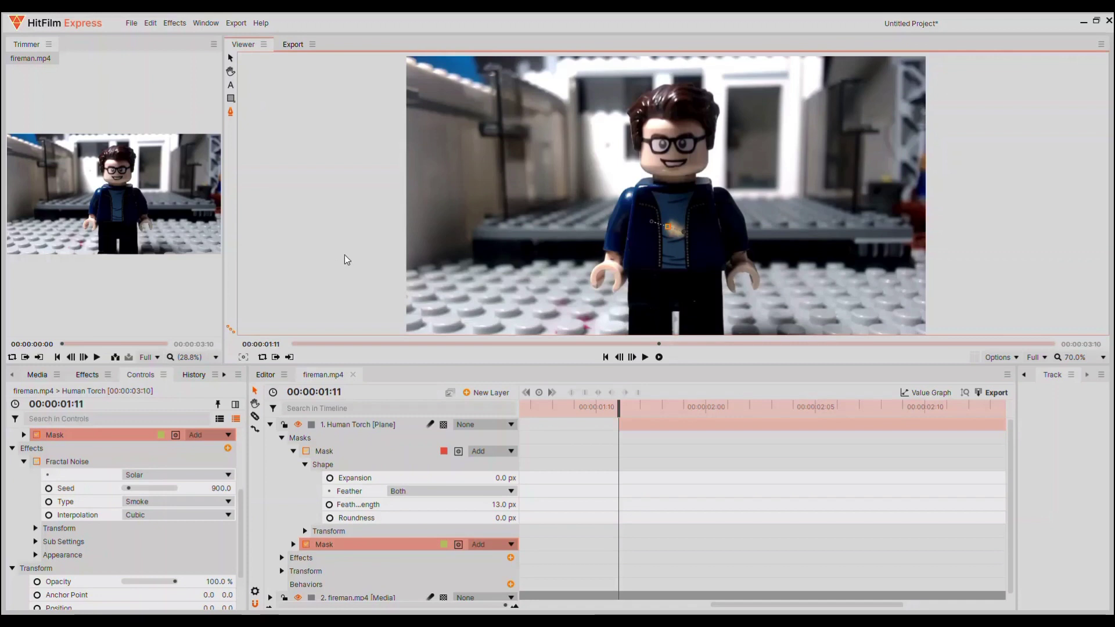
pyautogui.click(337, 270)
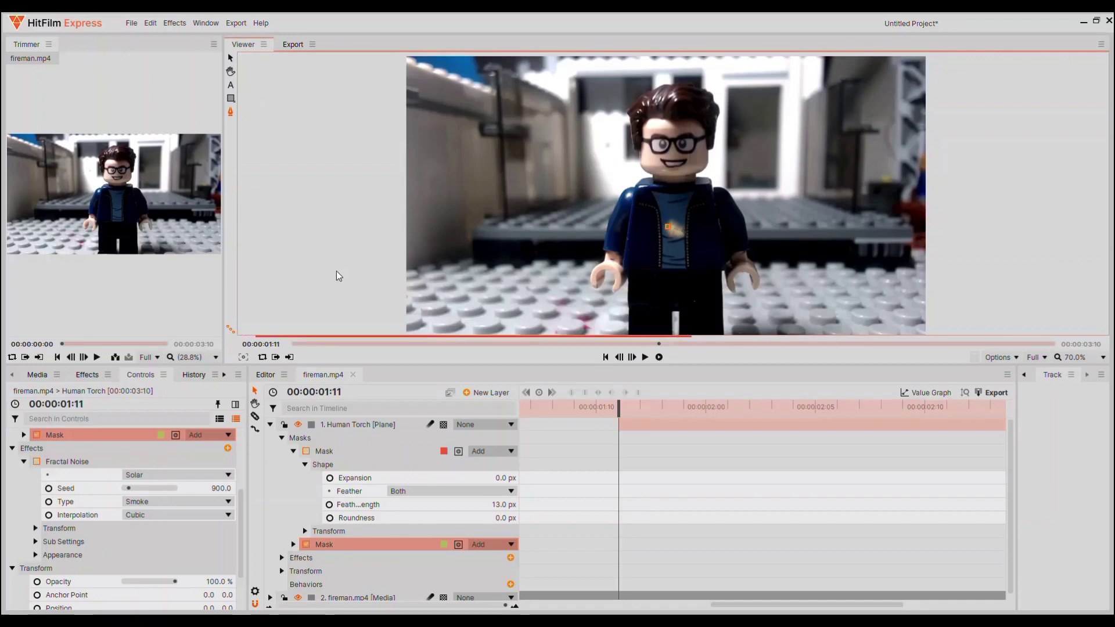
pyautogui.click(284, 512)
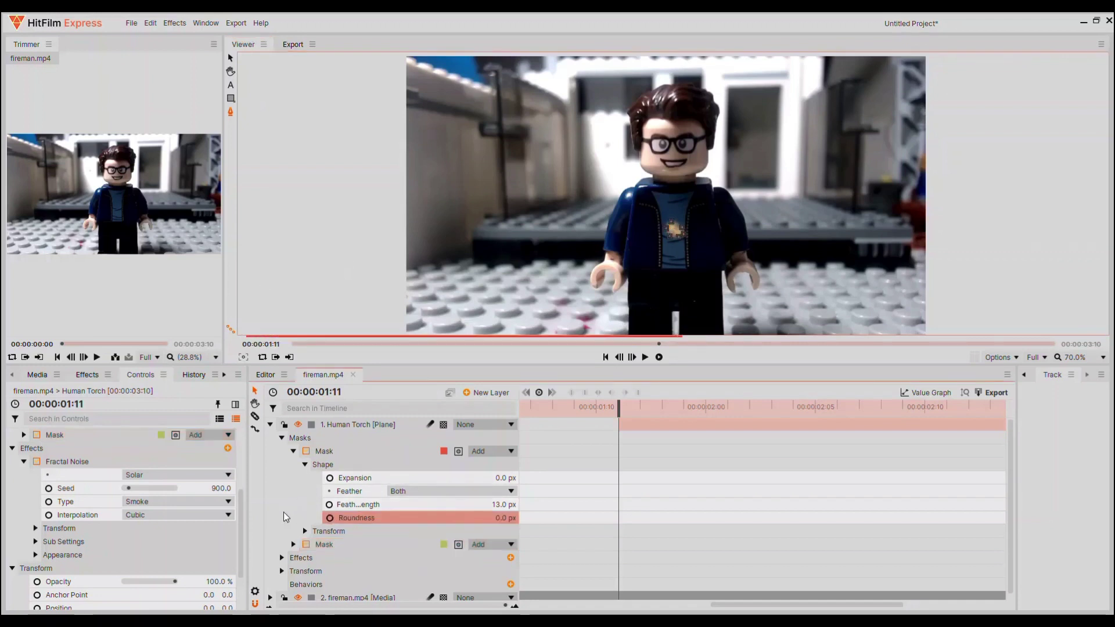
pyautogui.click(282, 438)
pyautogui.click(270, 425)
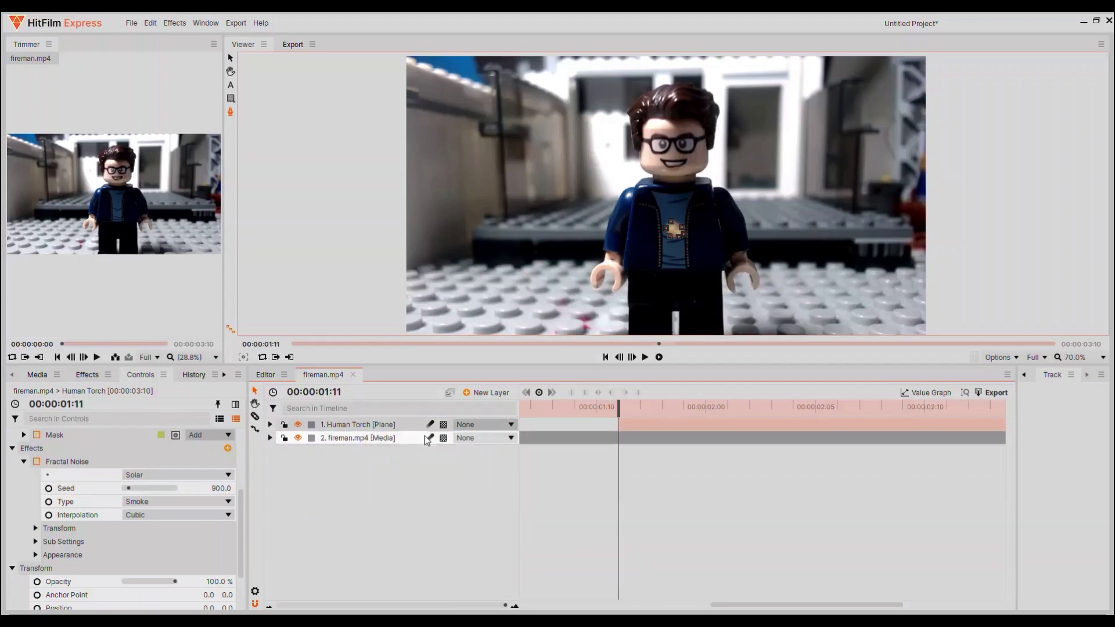
# Advance one frame and check the mask's shape properties on the Human Torch layer.
pyautogui.click(633, 359)
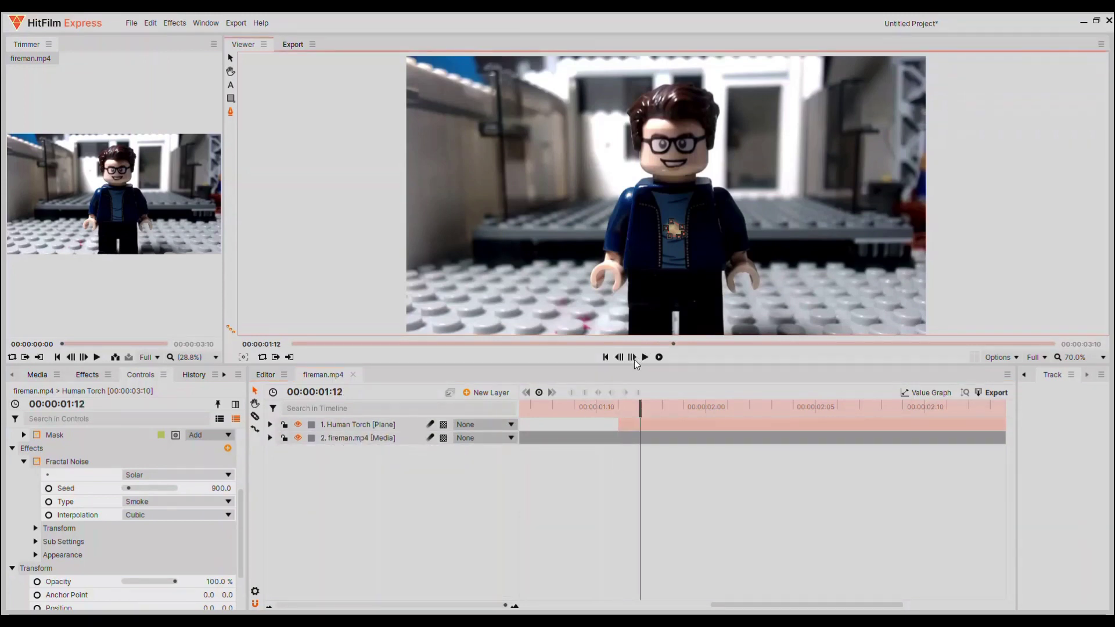
pyautogui.click(270, 424)
pyautogui.click(281, 438)
pyautogui.click(293, 451)
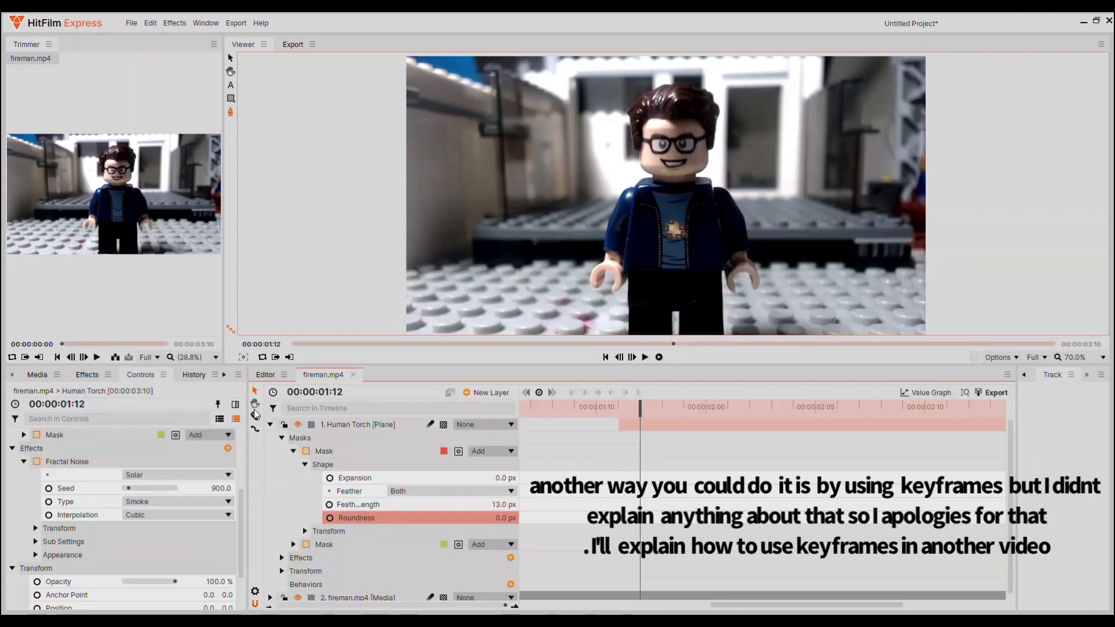
pyautogui.click(270, 425)
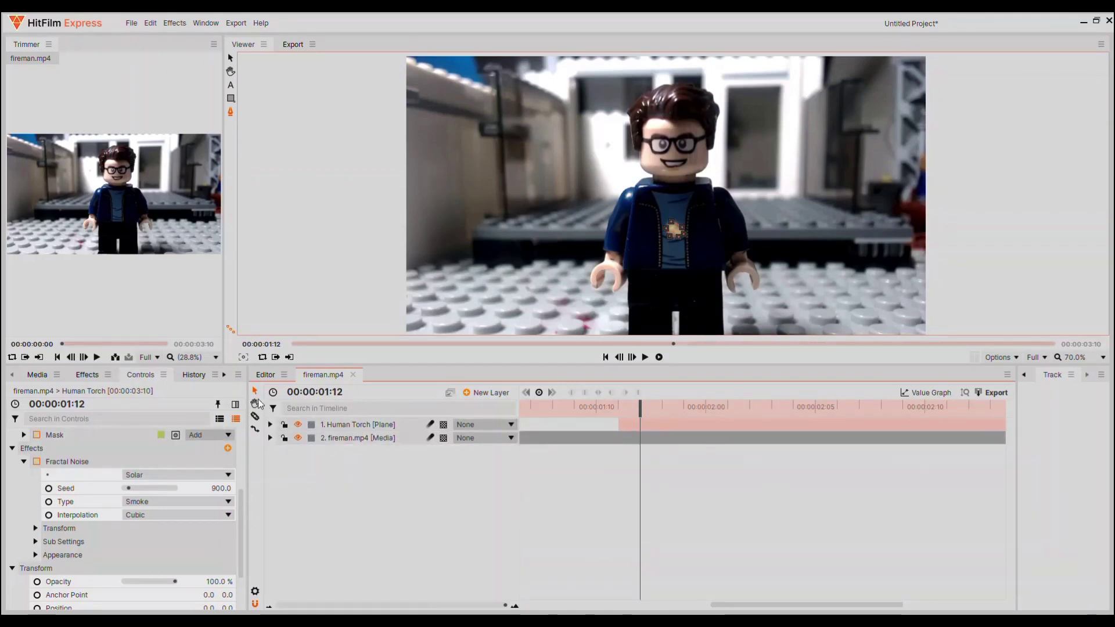
# Razor the Human Torch plane at each frame boundary from 01:11, playing back to check the cuts.
pyautogui.click(642, 427)
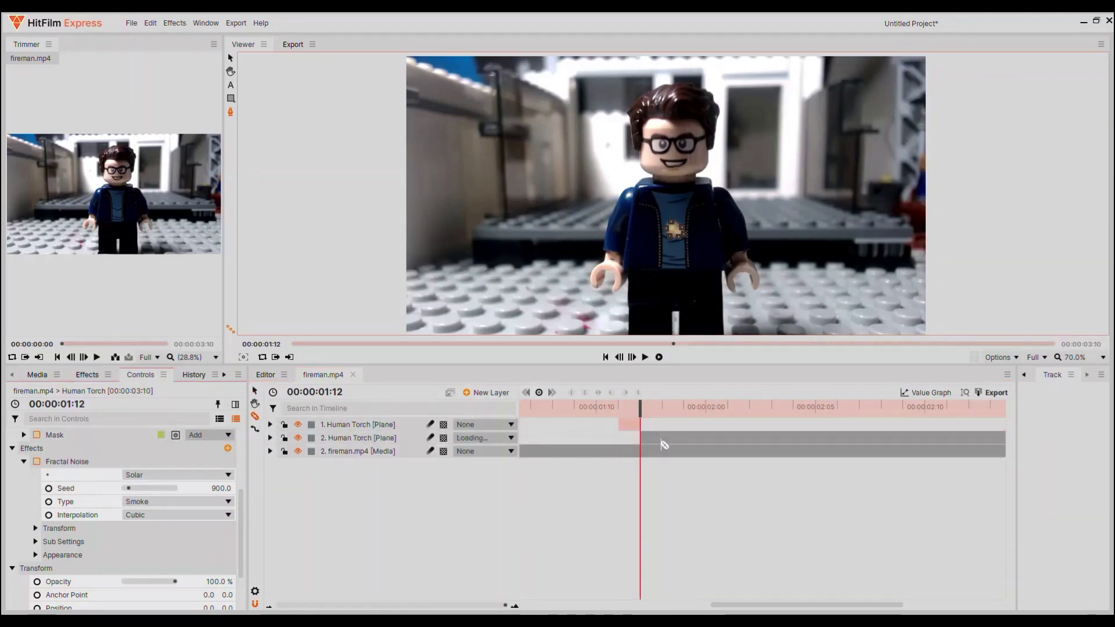
pyautogui.click(662, 439)
pyautogui.click(684, 452)
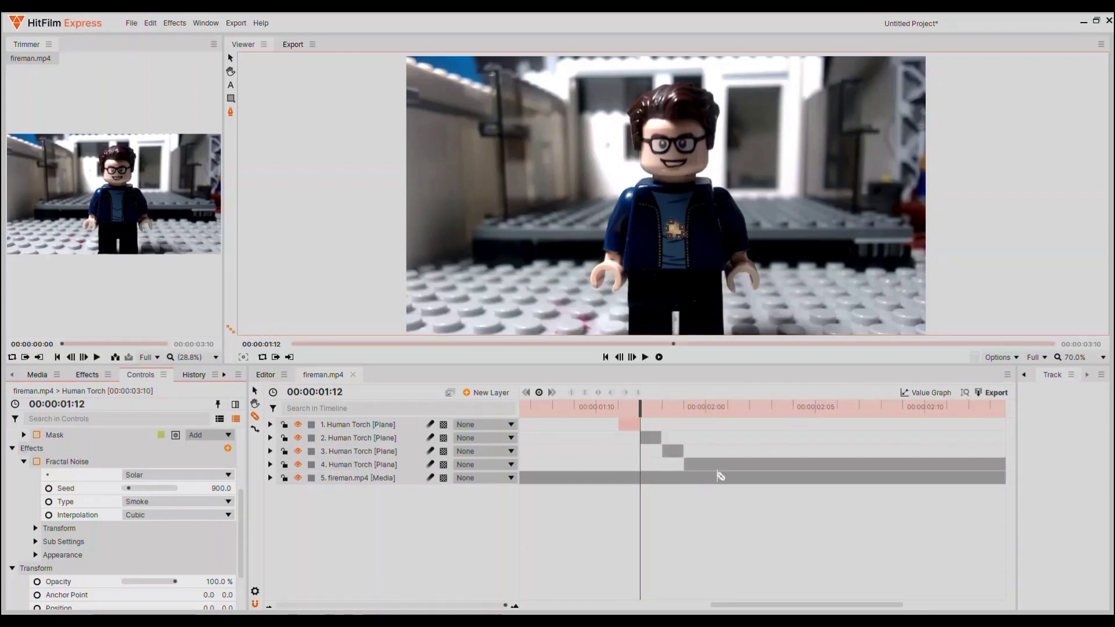
pyautogui.click(717, 480)
pyautogui.click(735, 488)
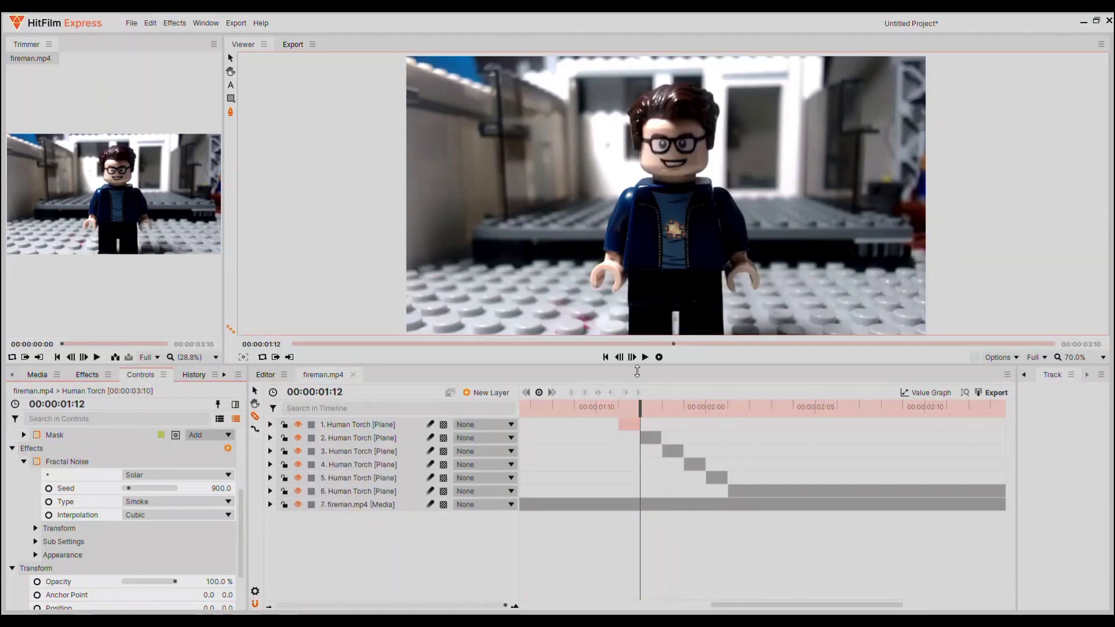
pyautogui.click(633, 357)
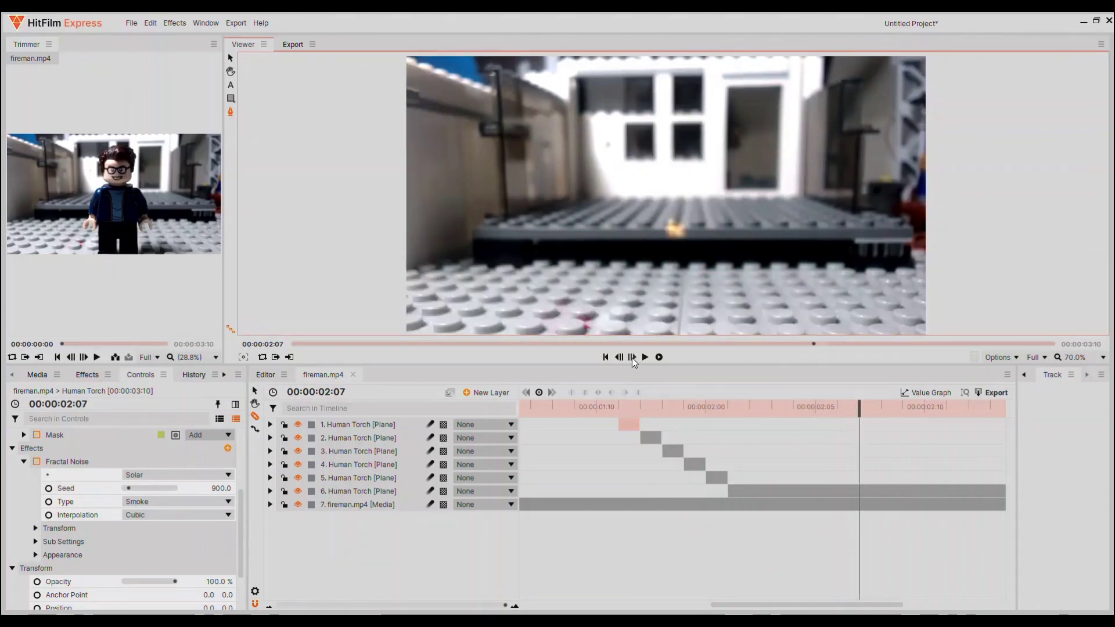
pyautogui.click(864, 497)
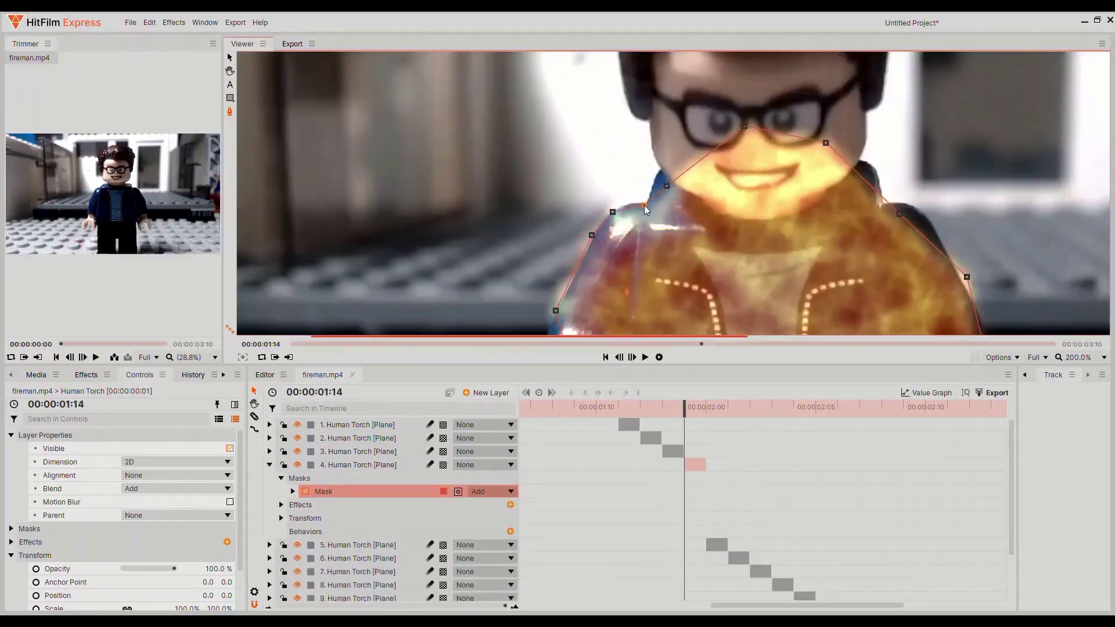
# Scroll through the timeline's stack of one-frame Human Torch layers.
pyautogui.scroll(6, 625, 232)
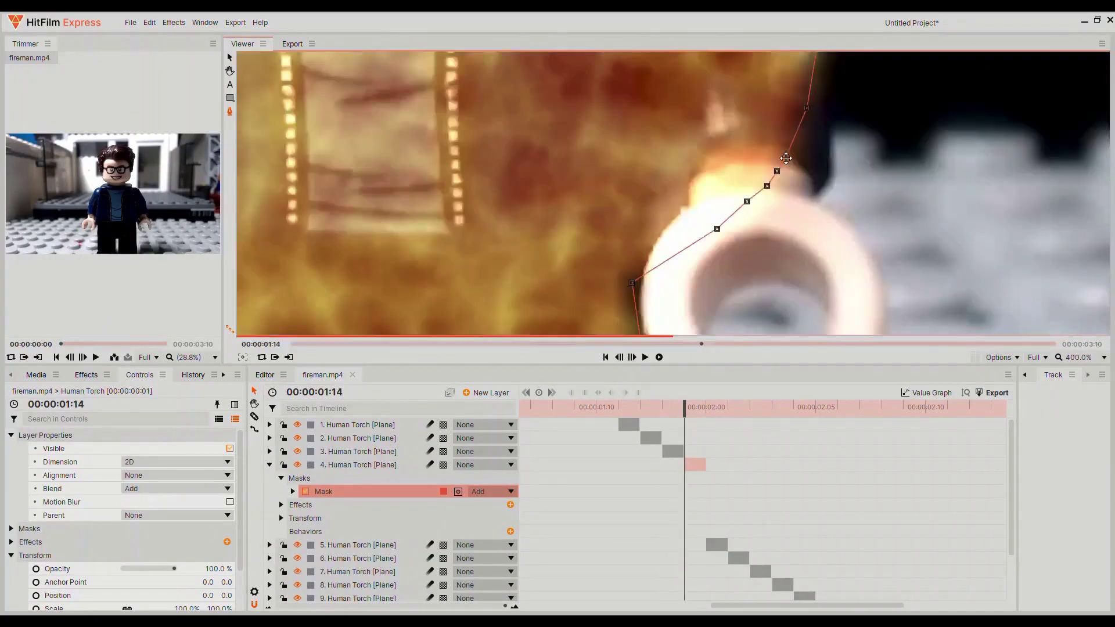
pyautogui.scroll(-4, 490, 328)
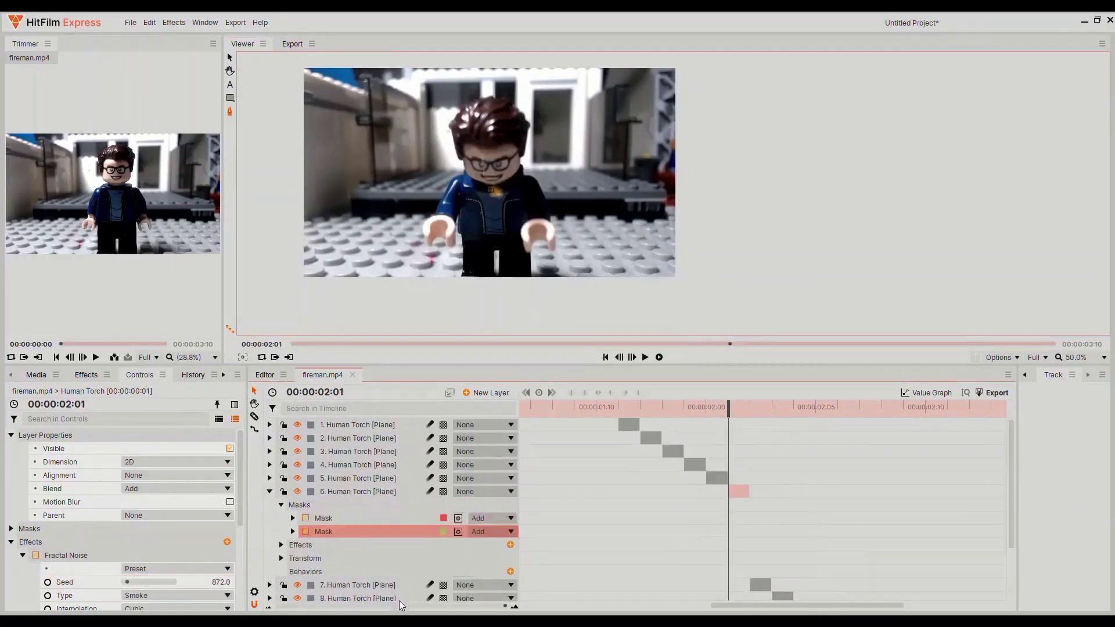
pyautogui.scroll(4, 556, 230)
pyautogui.scroll(-4, 557, 230)
pyautogui.scroll(1, 469, 320)
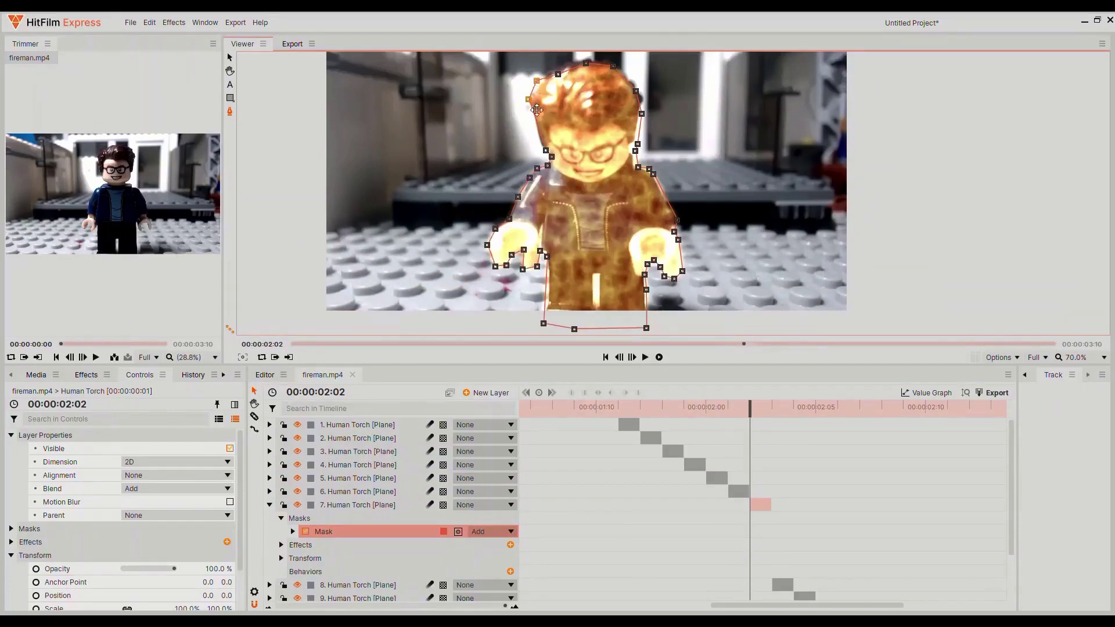
pyautogui.scroll(2, 546, 79)
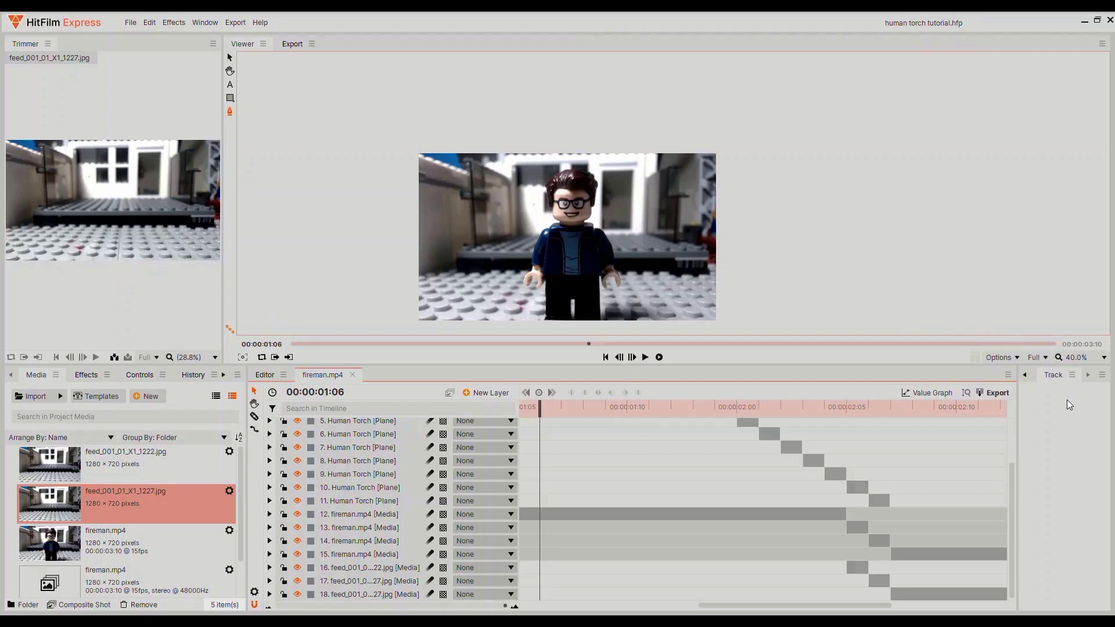
# Play back the masked fire texture, scrub to frame 02:00, and go to the Media list.
pyautogui.click(632, 358)
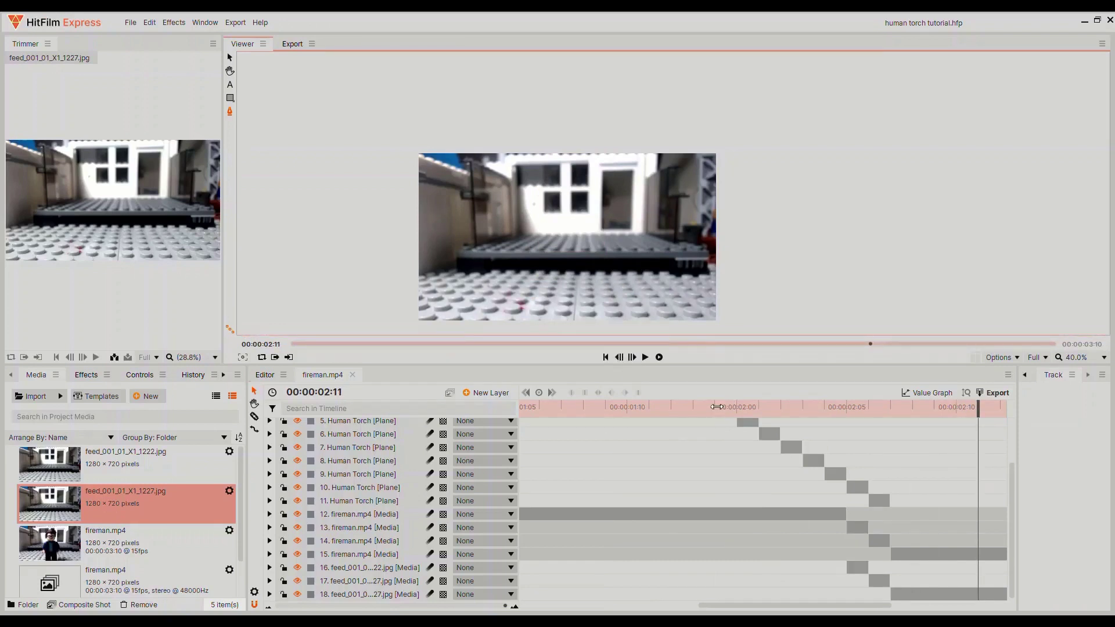
pyautogui.moveTo(717, 407)
pyautogui.mouseDown()
pyautogui.moveTo(692, 411)
pyautogui.moveTo(741, 415)
pyautogui.moveTo(640, 410)
pyautogui.mouseUp()
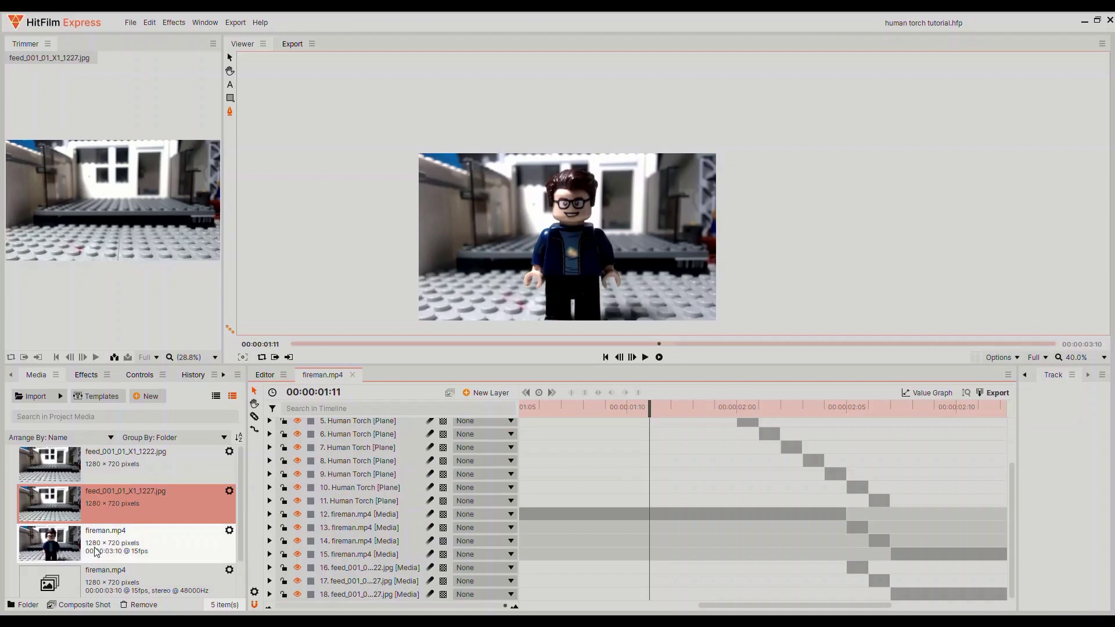
pyautogui.click(36, 400)
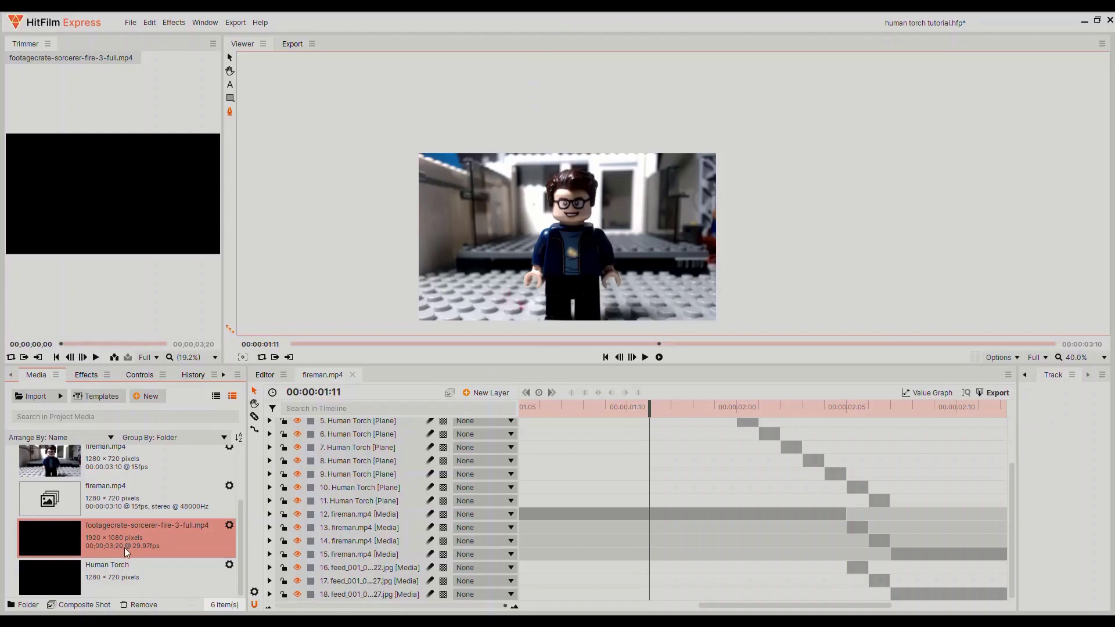
# Drop the sorcerer fire clip onto the top of the timeline and align its start to 01:11.
pyautogui.moveTo(124, 548); pyautogui.dragTo(401, 422)
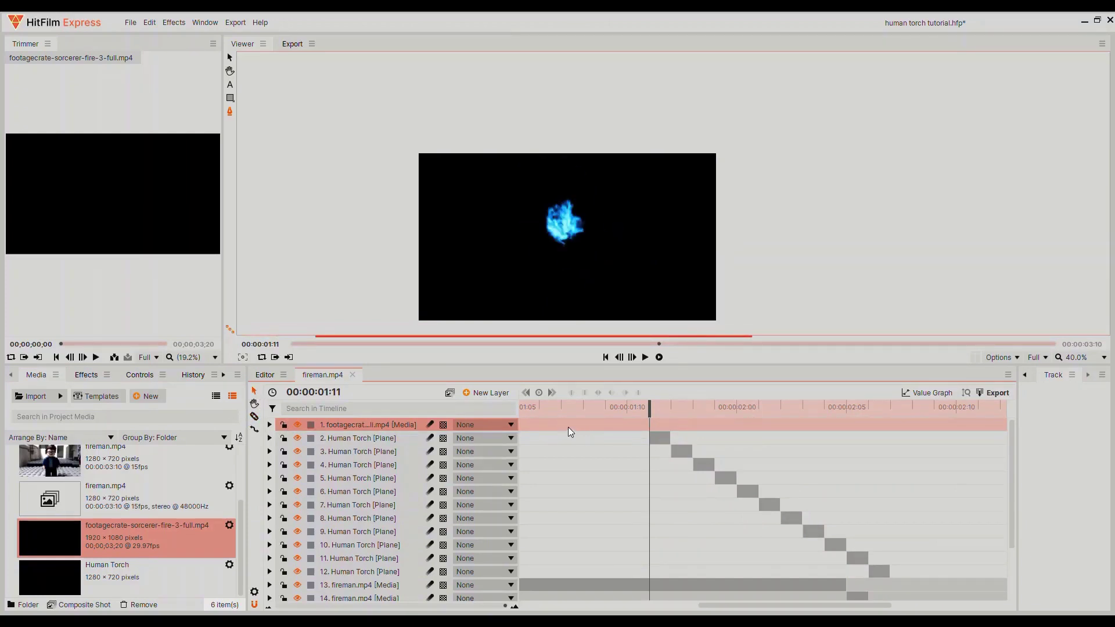
pyautogui.moveTo(567, 429); pyautogui.dragTo(754, 432)
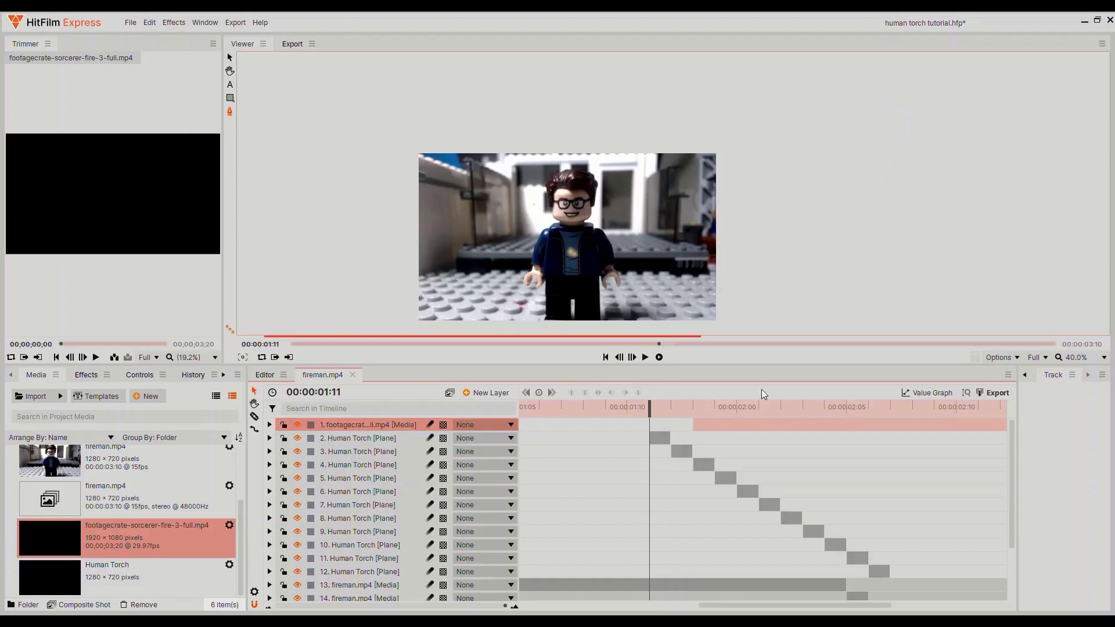
pyautogui.moveTo(729, 430); pyautogui.dragTo(678, 420)
# Preview the fire clip over the figure, returning to frame 01:11.
pyautogui.press('space')
pyautogui.press('space')
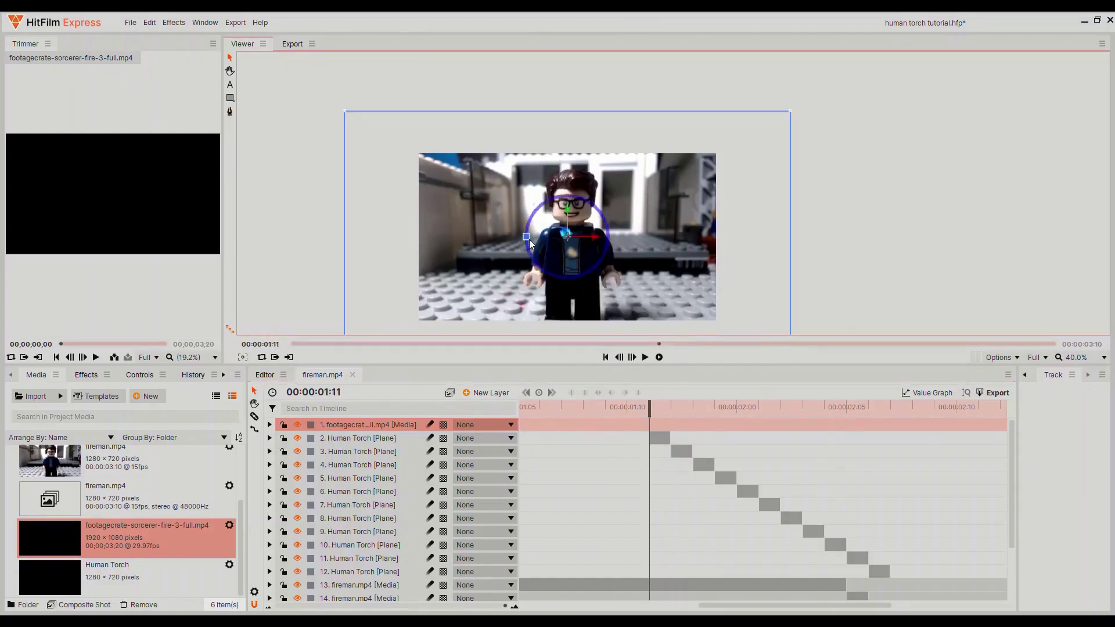
pyautogui.press('space')
pyautogui.press('space')
pyautogui.click(270, 425)
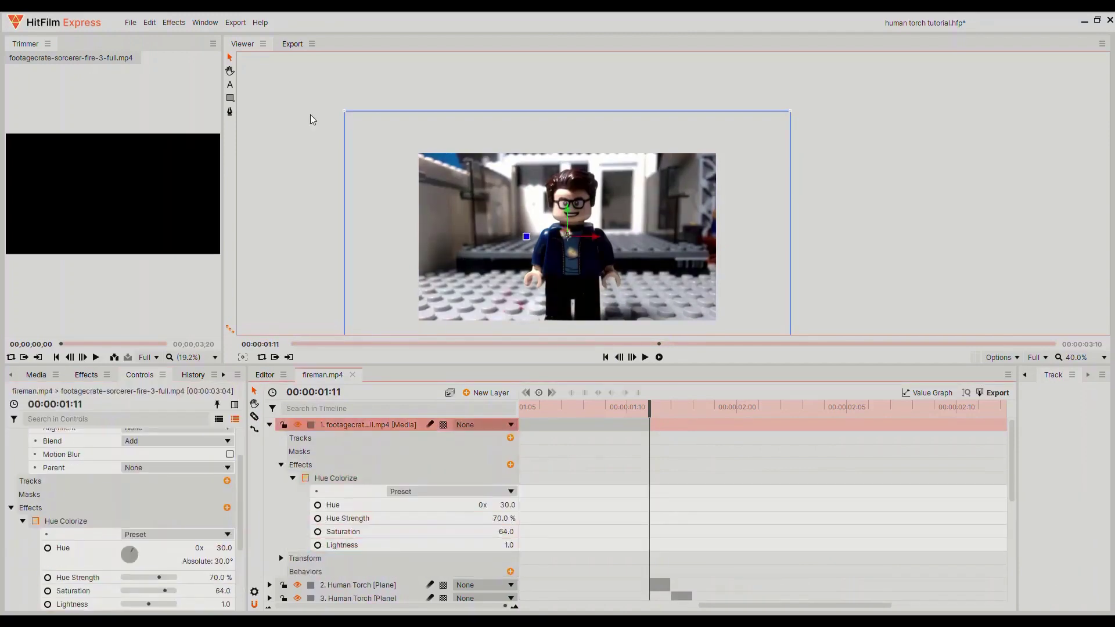
pyautogui.scroll(-5, 385, 464)
pyautogui.press('space')
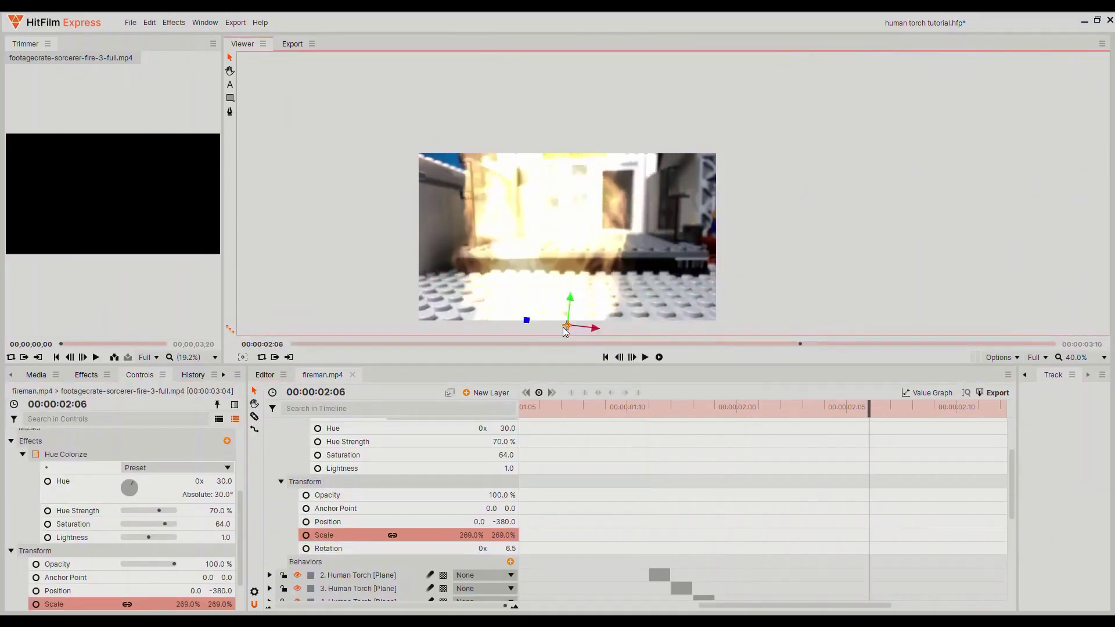
# Expand the fire layer's transform settings for scaling and positioning.
pyautogui.press('space')
pyautogui.scroll(5, 435, 530)
pyautogui.click(270, 425)
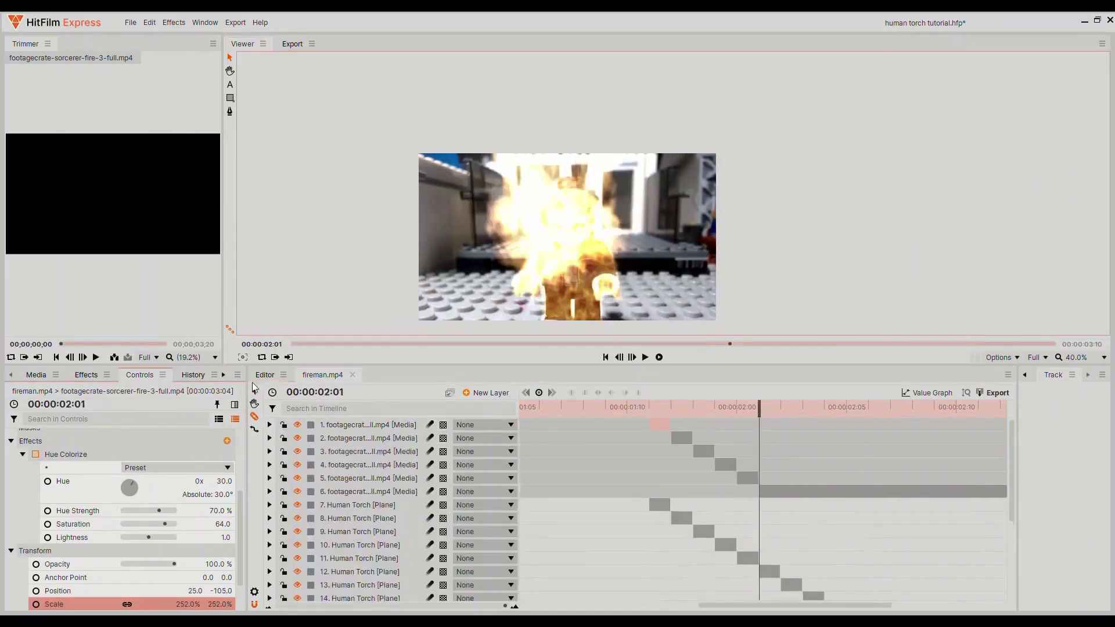
pyautogui.press('space')
pyautogui.click(269, 424)
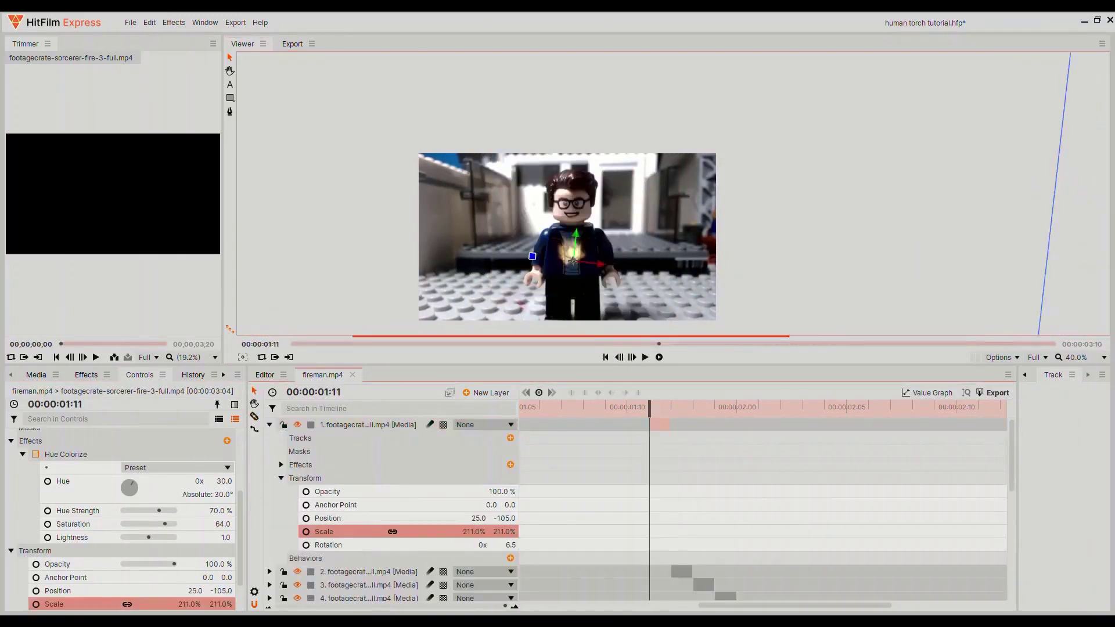
pyautogui.scroll(5, 559, 262)
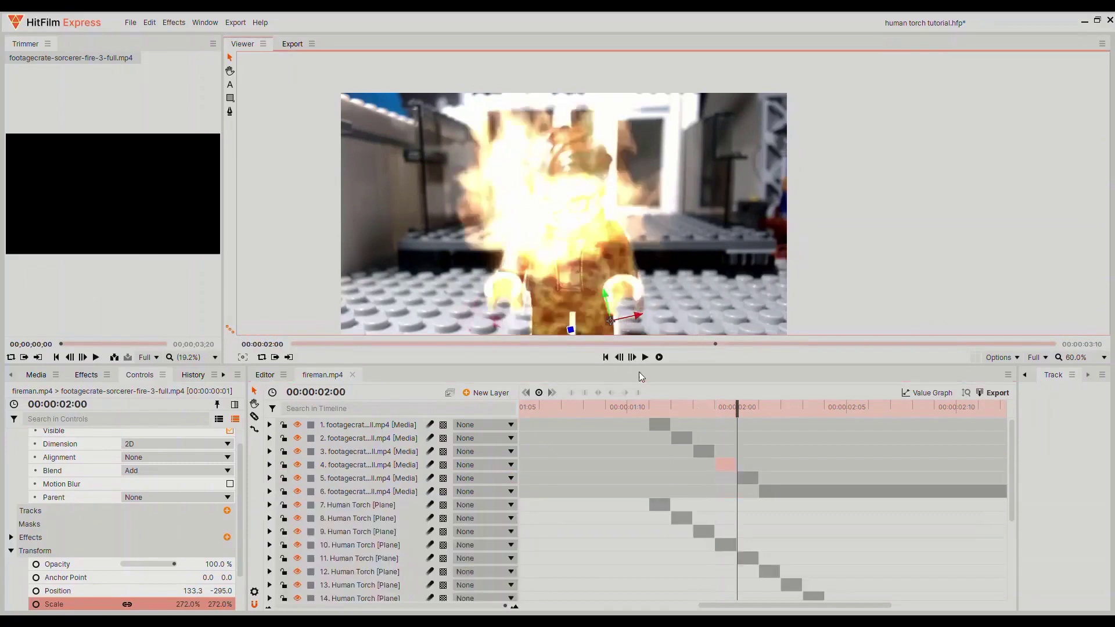
pyautogui.scroll(-2, 593, 309)
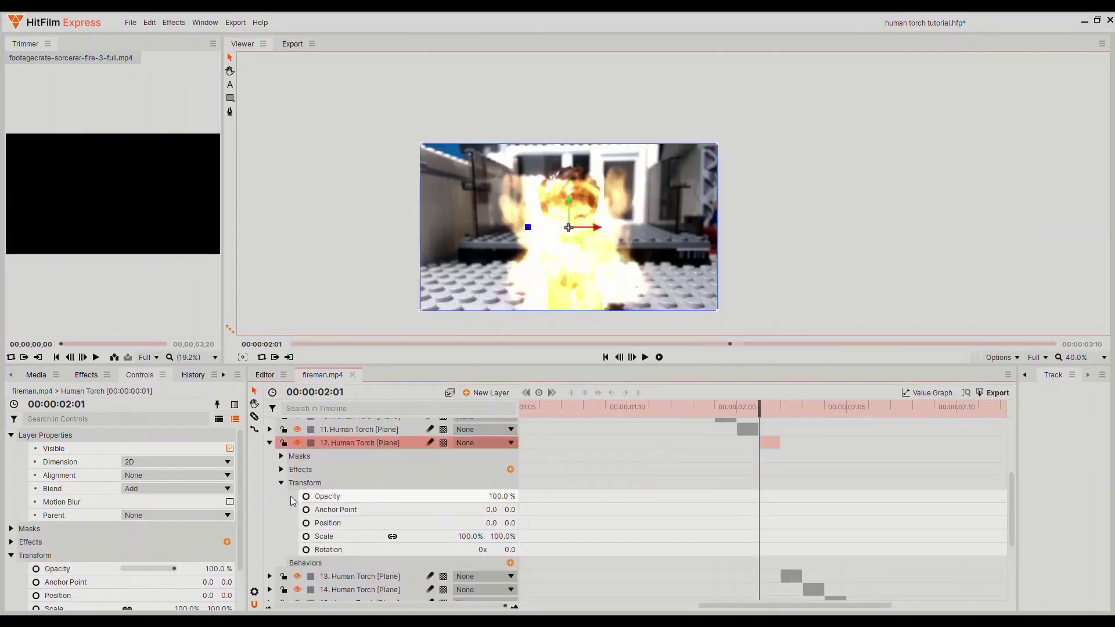
# Collapse the transform properties of layer 13 in the timeline.
pyautogui.click(282, 497)
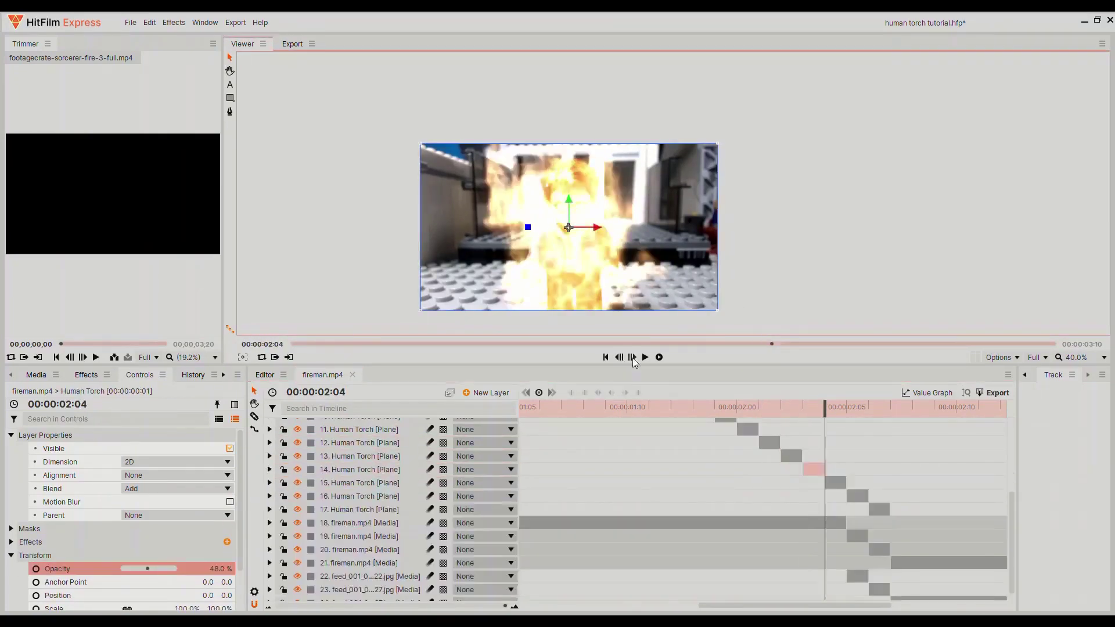